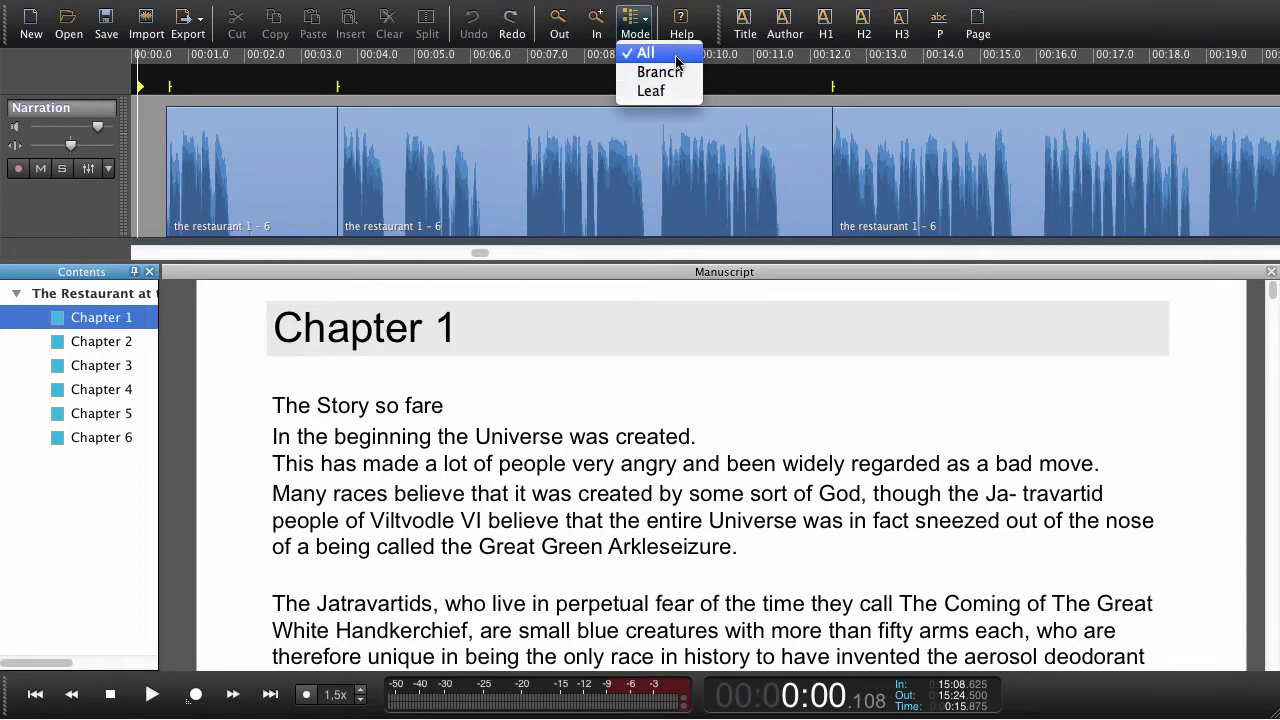
Set the timeline mode to All and view the whole book's narration audio on one timeline
{"action": "left_click", "coordinate": [676, 57]}
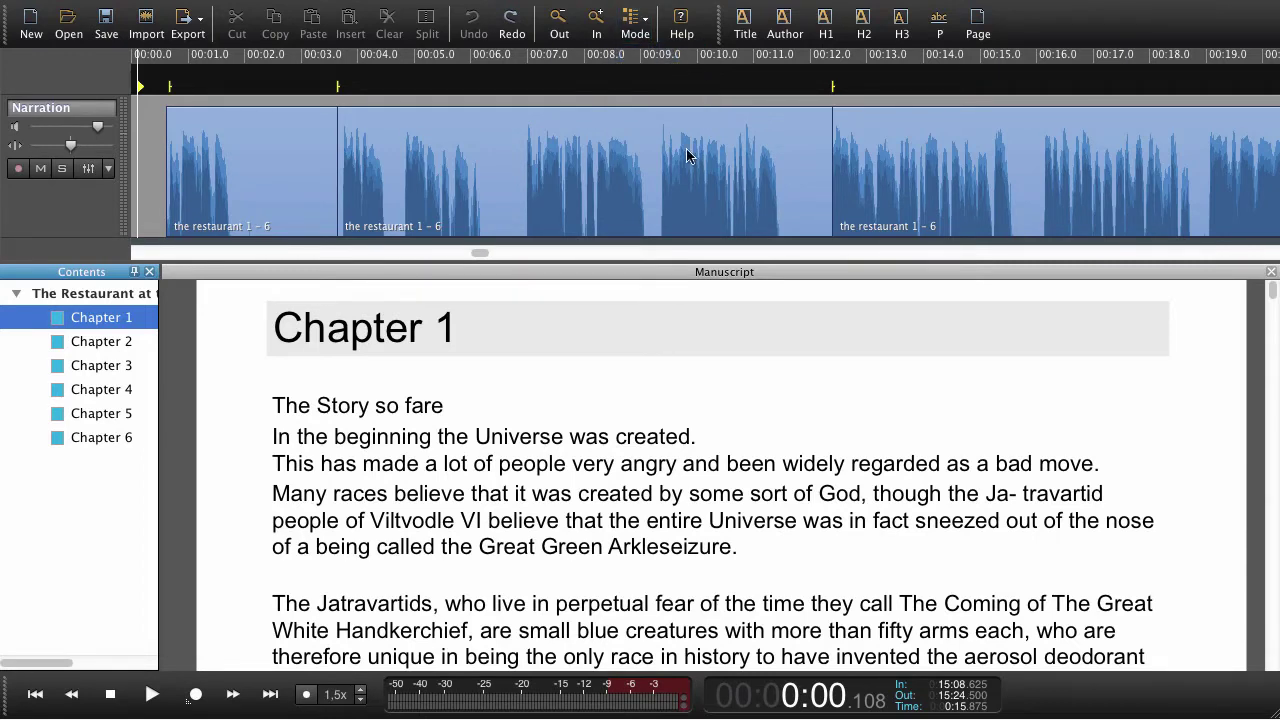
{"action": "left_click", "coordinate": [680, 196]}
{"action": "scroll", "coordinate": [680, 196], "scroll_direction": "down", "scroll_amount": 10}
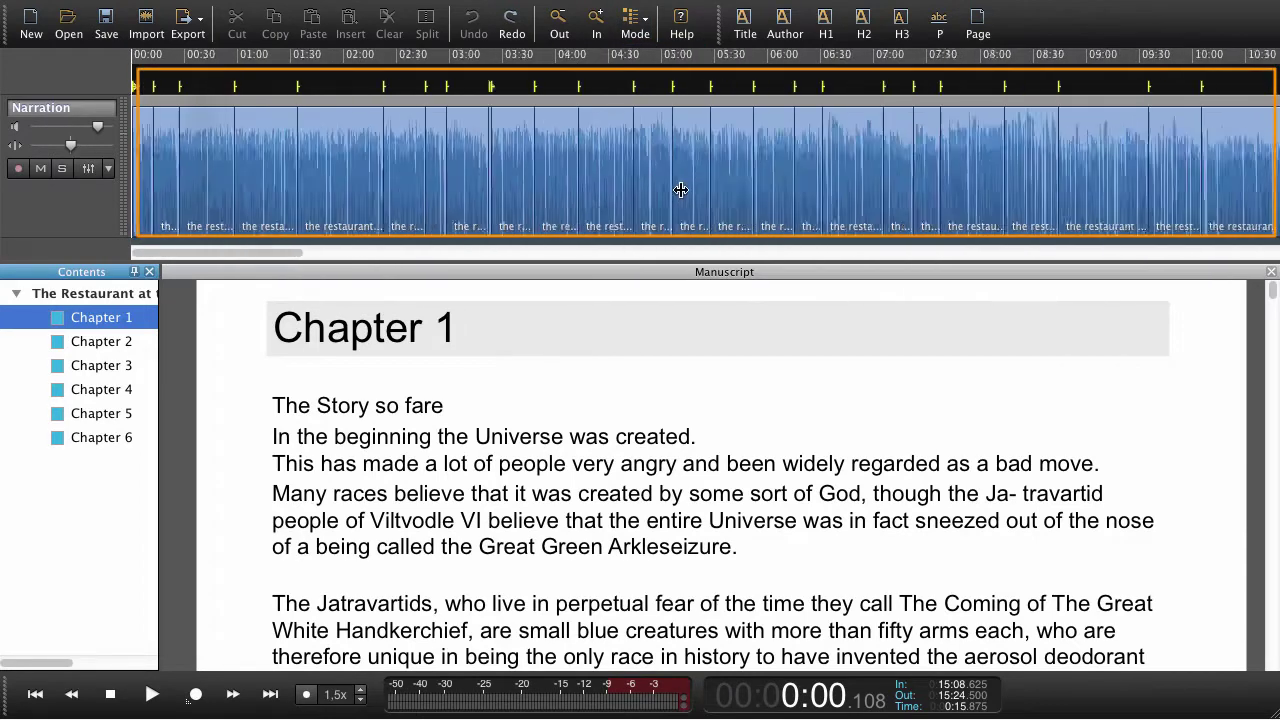
{"action": "scroll", "coordinate": [680, 195], "scroll_direction": "down", "scroll_amount": 5}
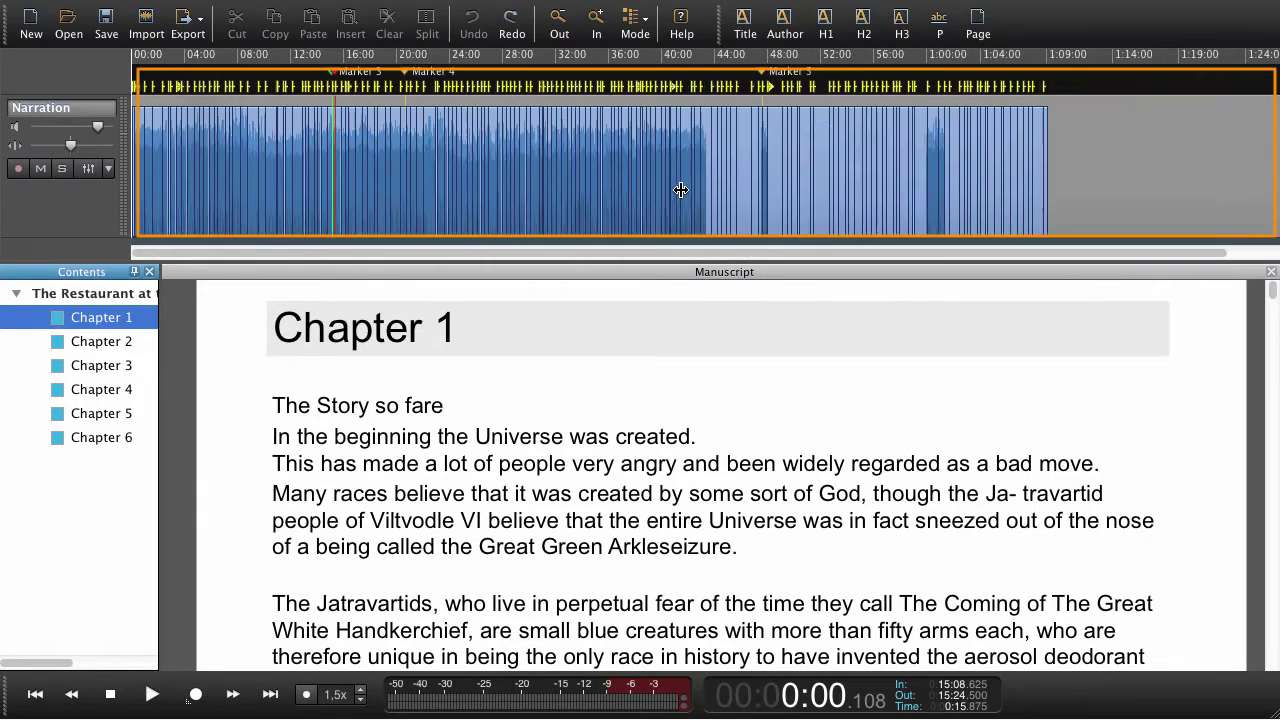
{"action": "left_click", "coordinate": [133, 121]}
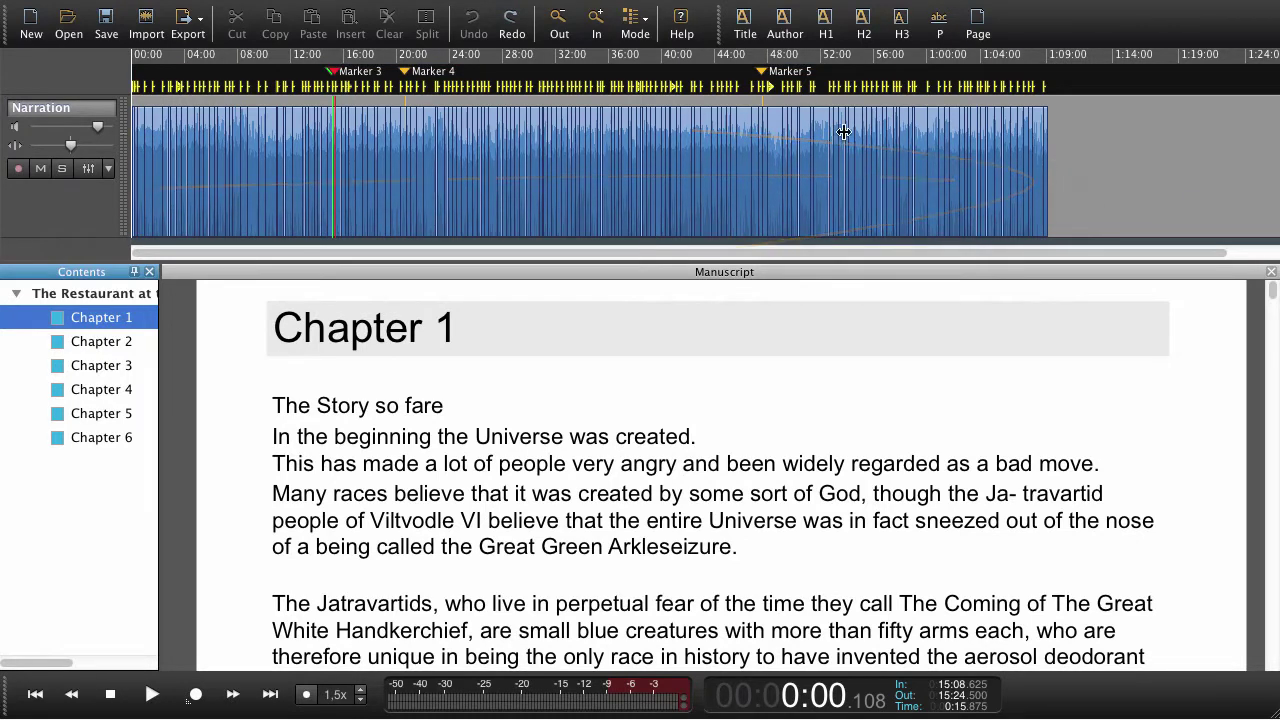
Set the timeline mode to Leaf and view the audio of Chapter 1 alone
{"action": "left_click", "coordinate": [634, 22]}
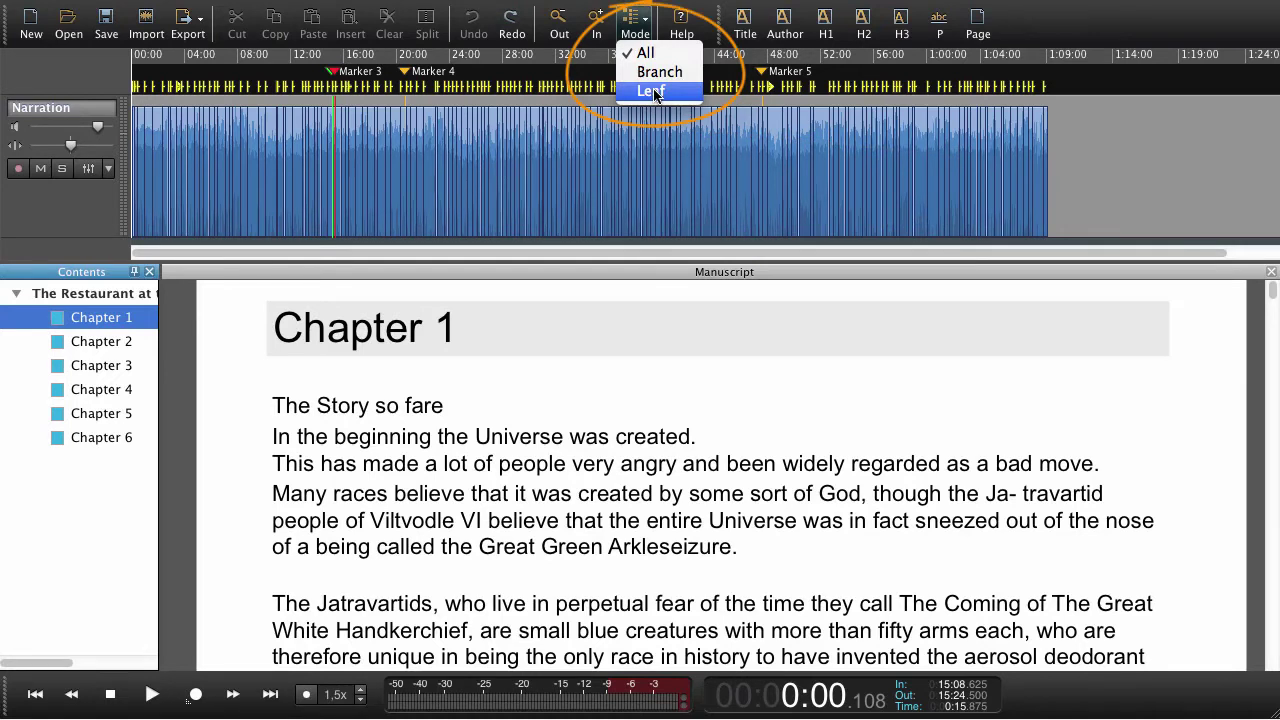
{"action": "left_click", "coordinate": [651, 91]}
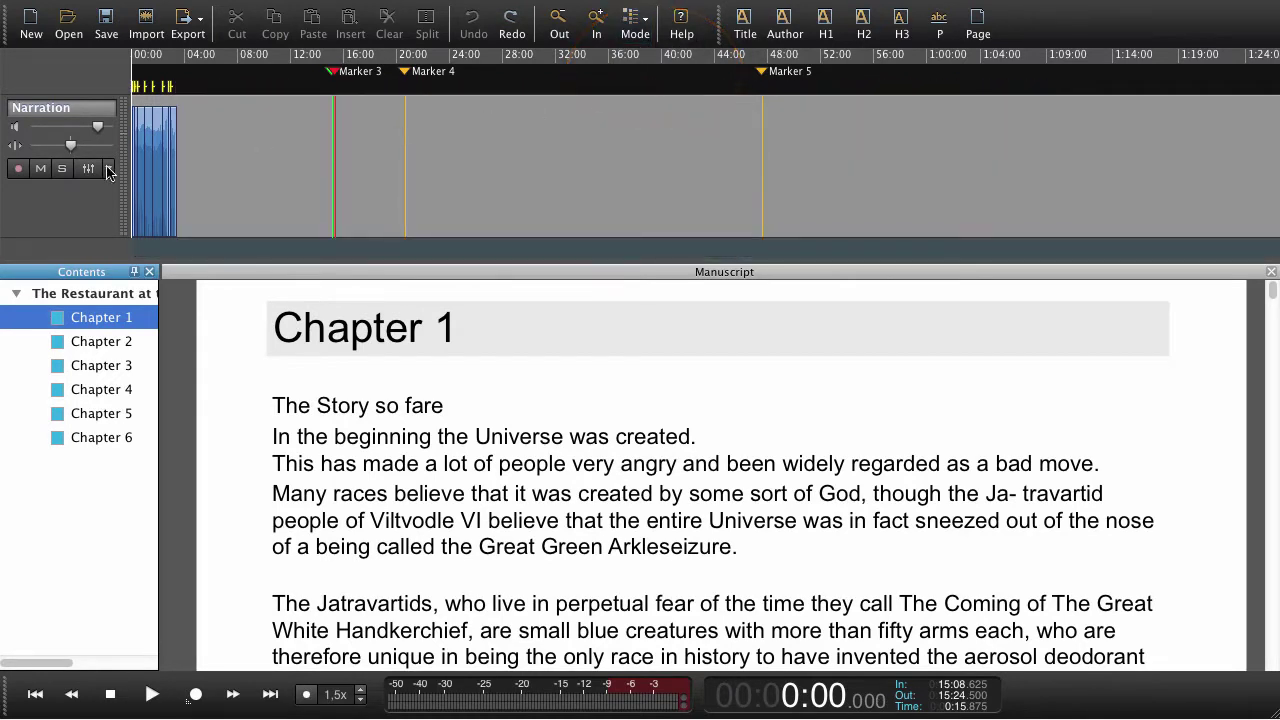
{"action": "left_click", "coordinate": [183, 218]}
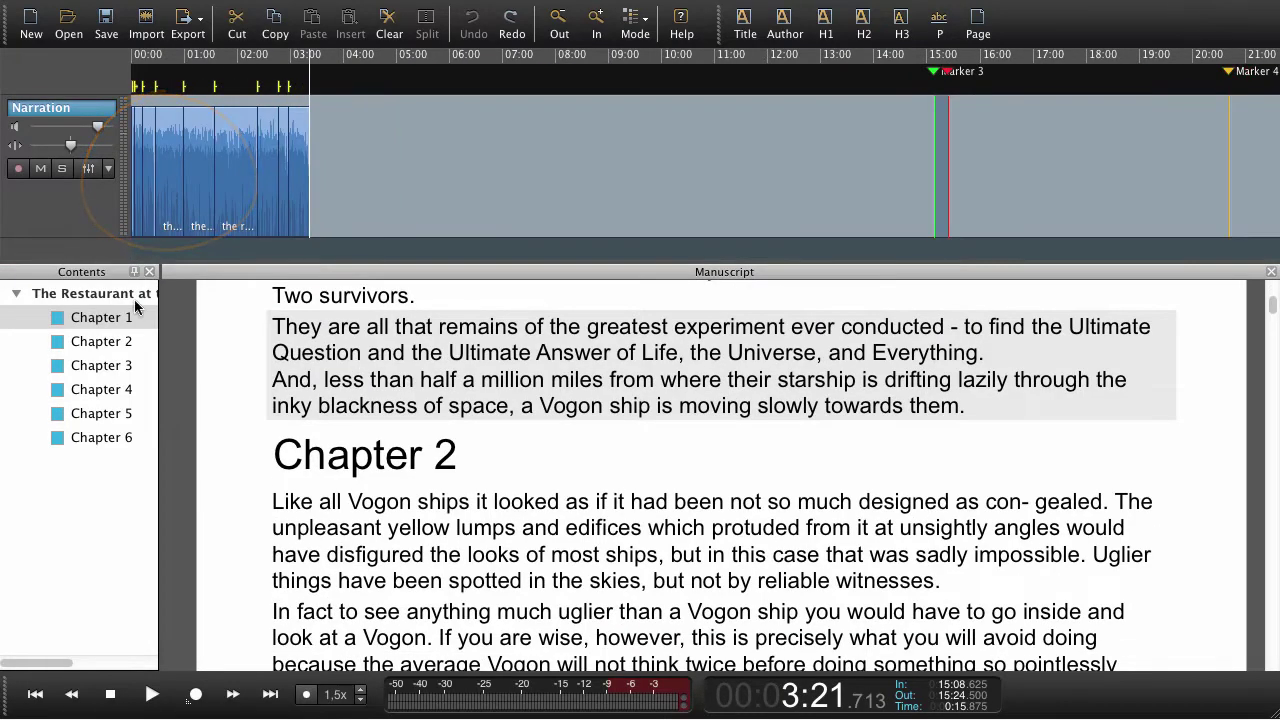
Look through the separate audio of Chapters 2, 3 and 4, and return to Chapter 1
{"action": "left_click", "coordinate": [116, 342]}
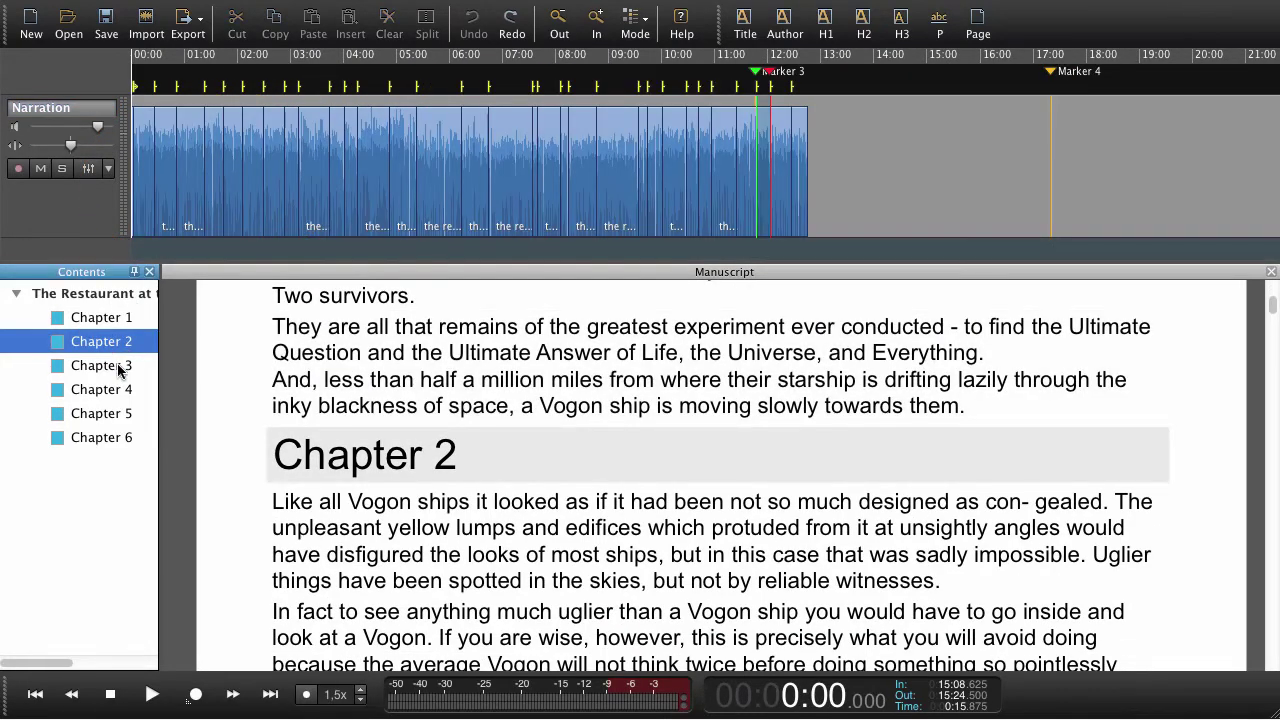
{"action": "left_click", "coordinate": [118, 368]}
{"action": "left_click", "coordinate": [116, 391]}
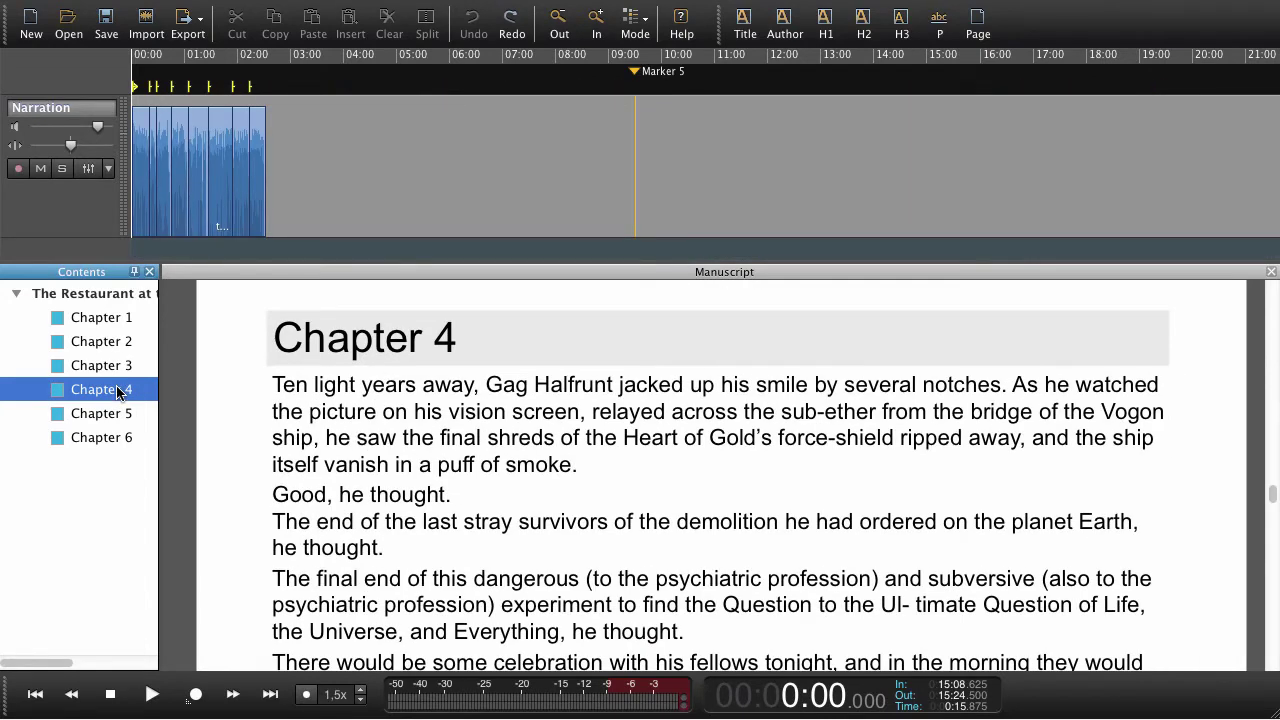
{"action": "left_click", "coordinate": [116, 318]}
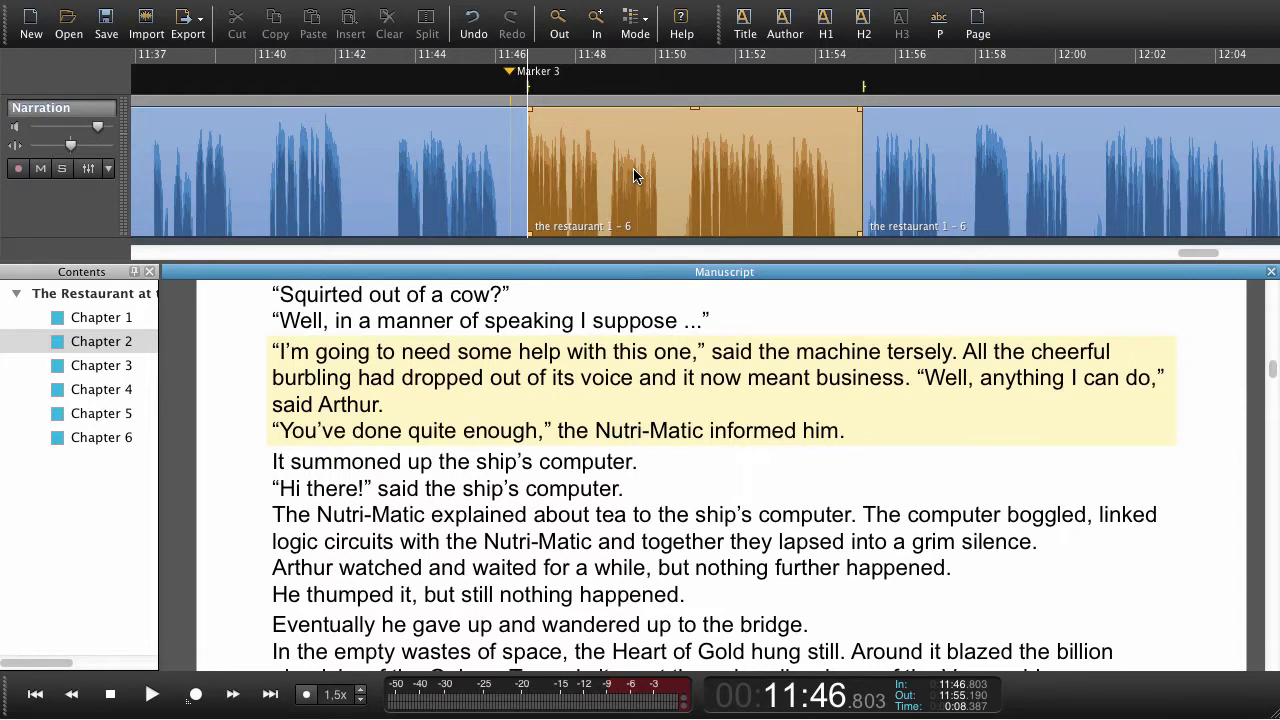
Arm the Narration track and re-record the Chapter 2 paragraph starting "I'm going to need some help with this one", stopping when it is read
{"action": "left_click", "coordinate": [498, 367]}
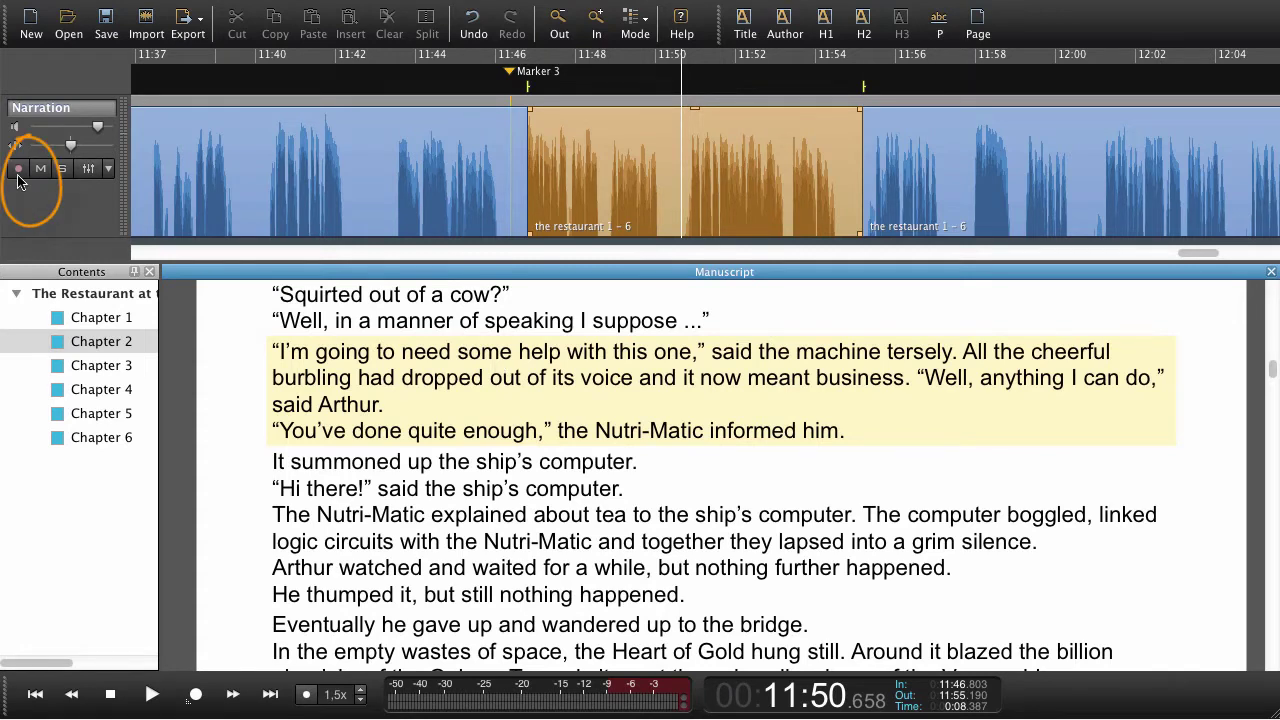
{"action": "left_click", "coordinate": [18, 170]}
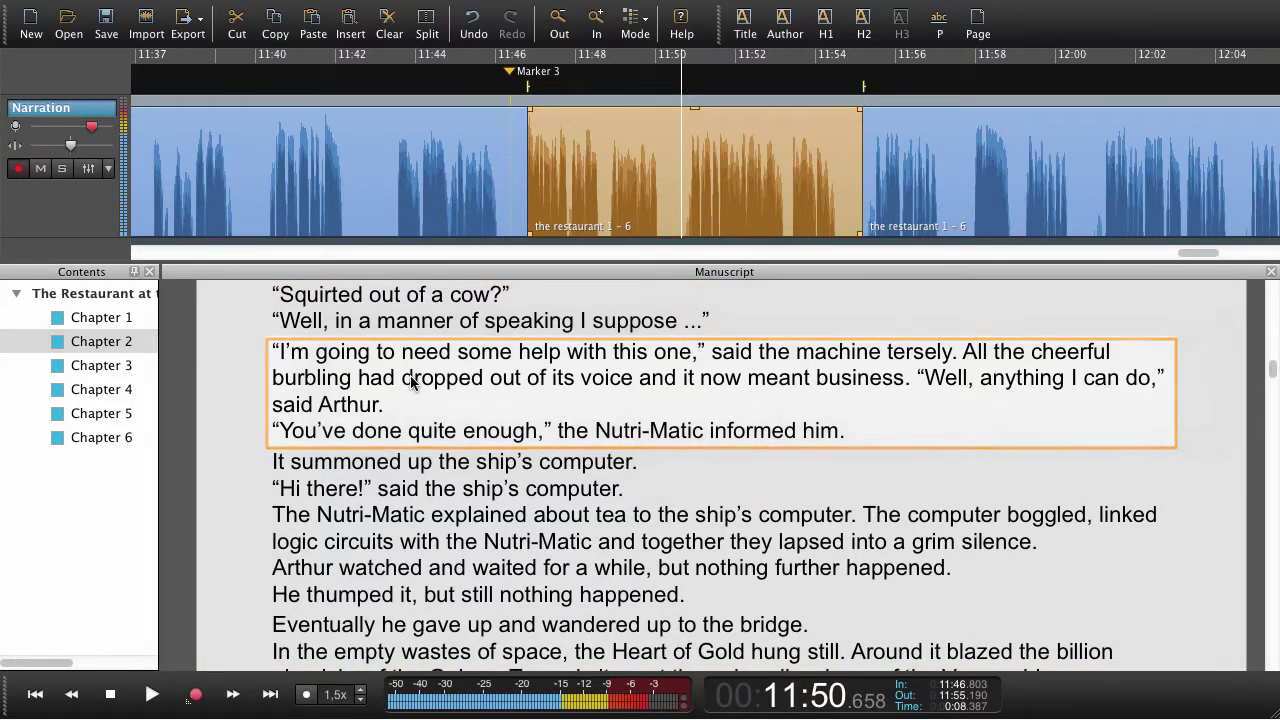
{"action": "right_click", "coordinate": [411, 380]}
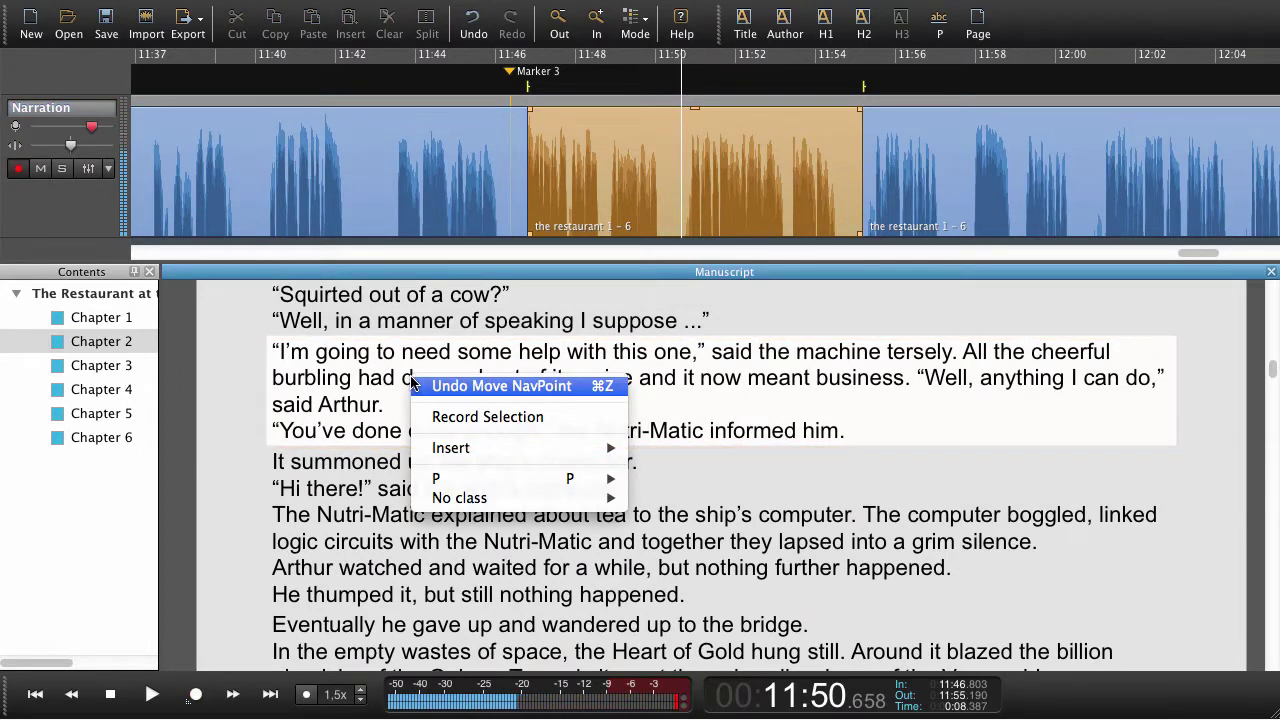
{"action": "left_click", "coordinate": [567, 417]}
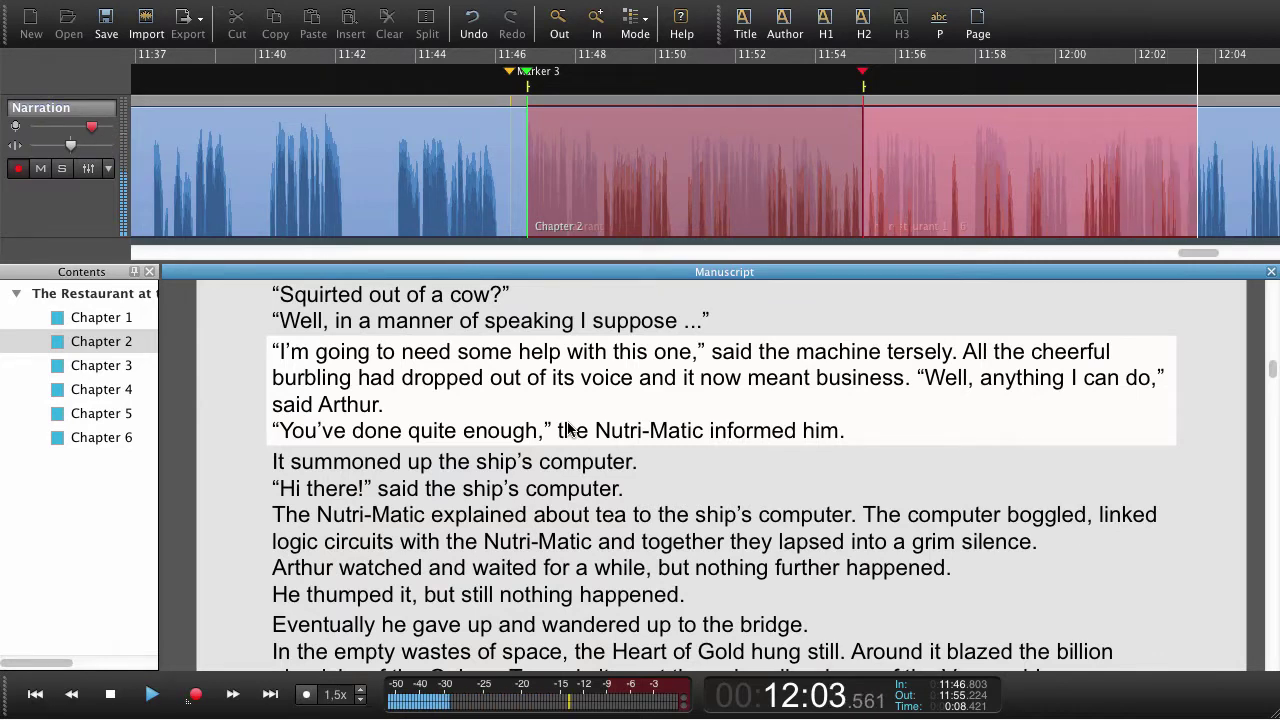
{"action": "key", "text": "space"}
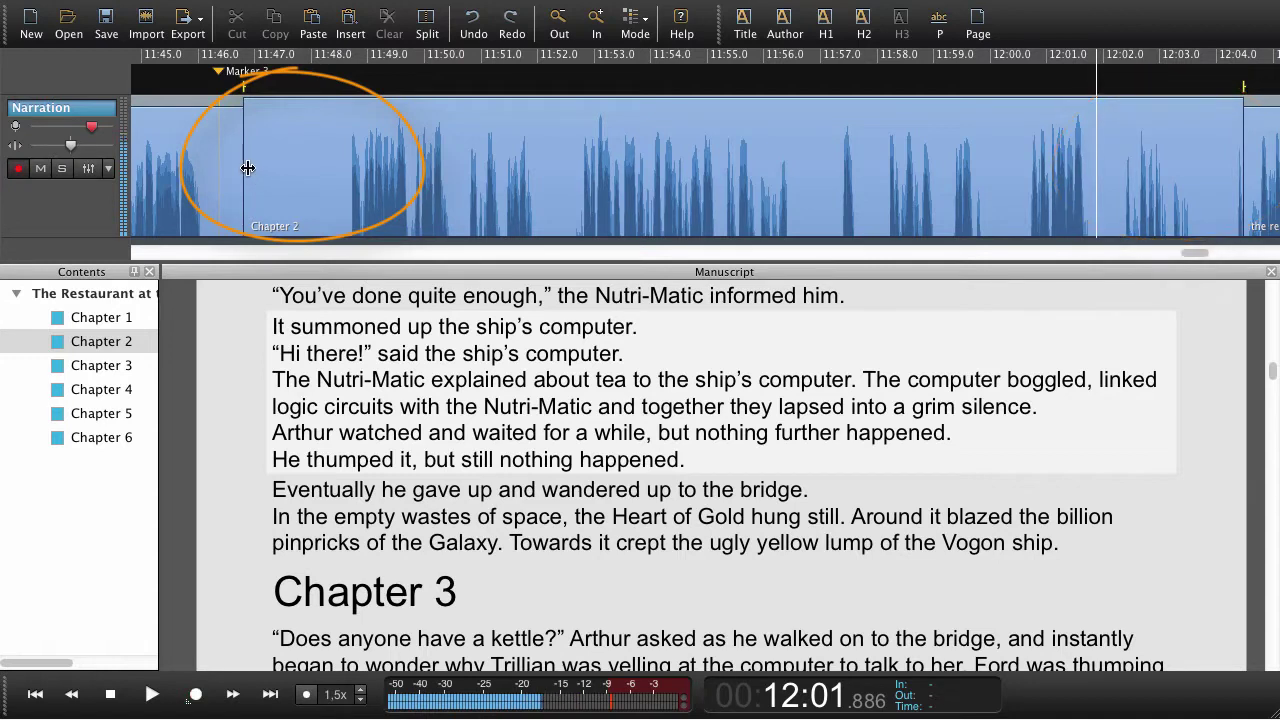
Trim the silence from both ends of the new Chapter 2 recording and move it back against the preceding clip at 11:46.803
{"action": "left_click_drag", "start_coordinate": [247, 168], "coordinate": [346, 172]}
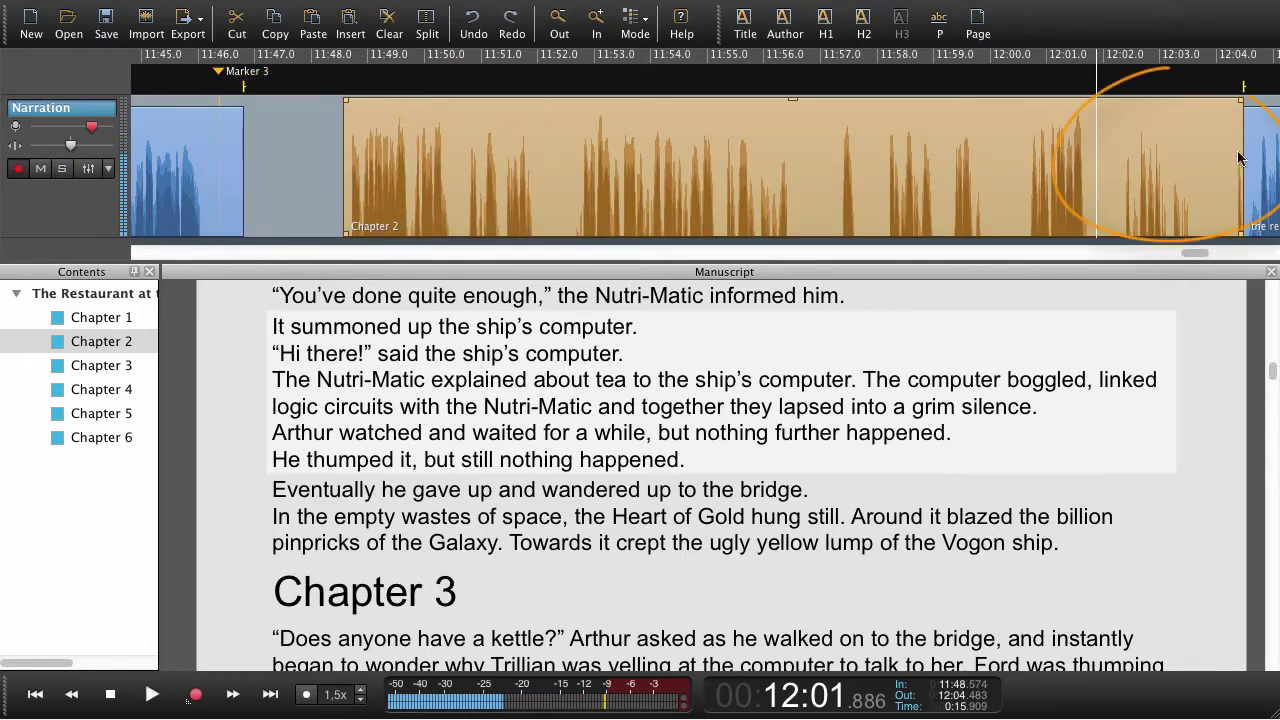
{"action": "left_click_drag", "start_coordinate": [1239, 160], "coordinate": [1180, 162]}
{"action": "left_click_drag", "start_coordinate": [626, 175], "coordinate": [522, 179]}
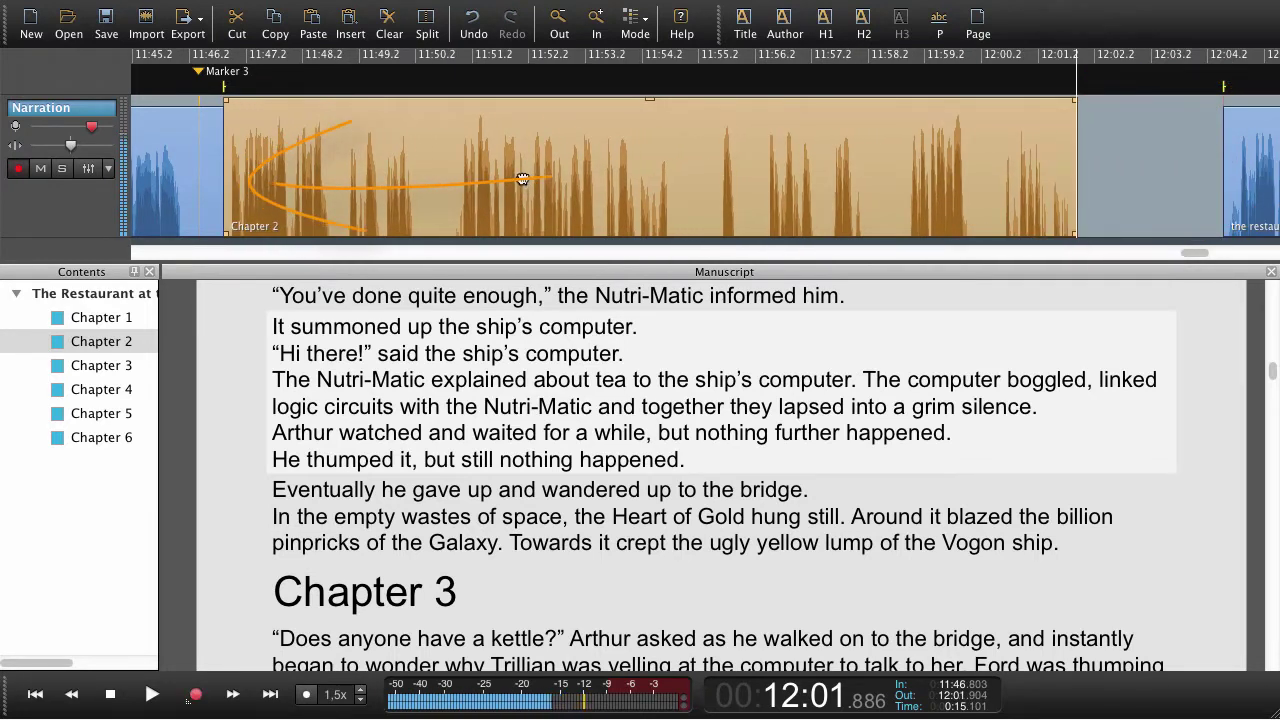
Cut the empty gap after the new Chapter 2 recording and play back from just before it to check the edit
{"action": "left_click", "coordinate": [1163, 165]}
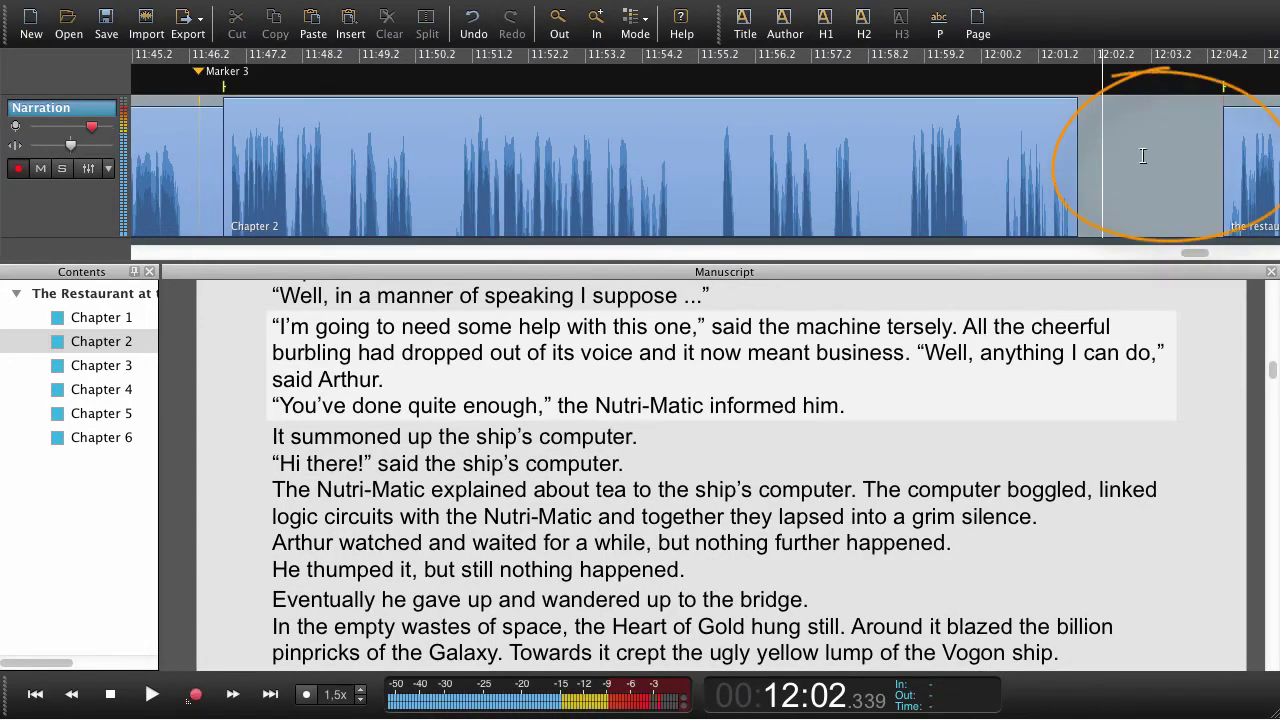
{"action": "double_click", "coordinate": [1126, 163]}
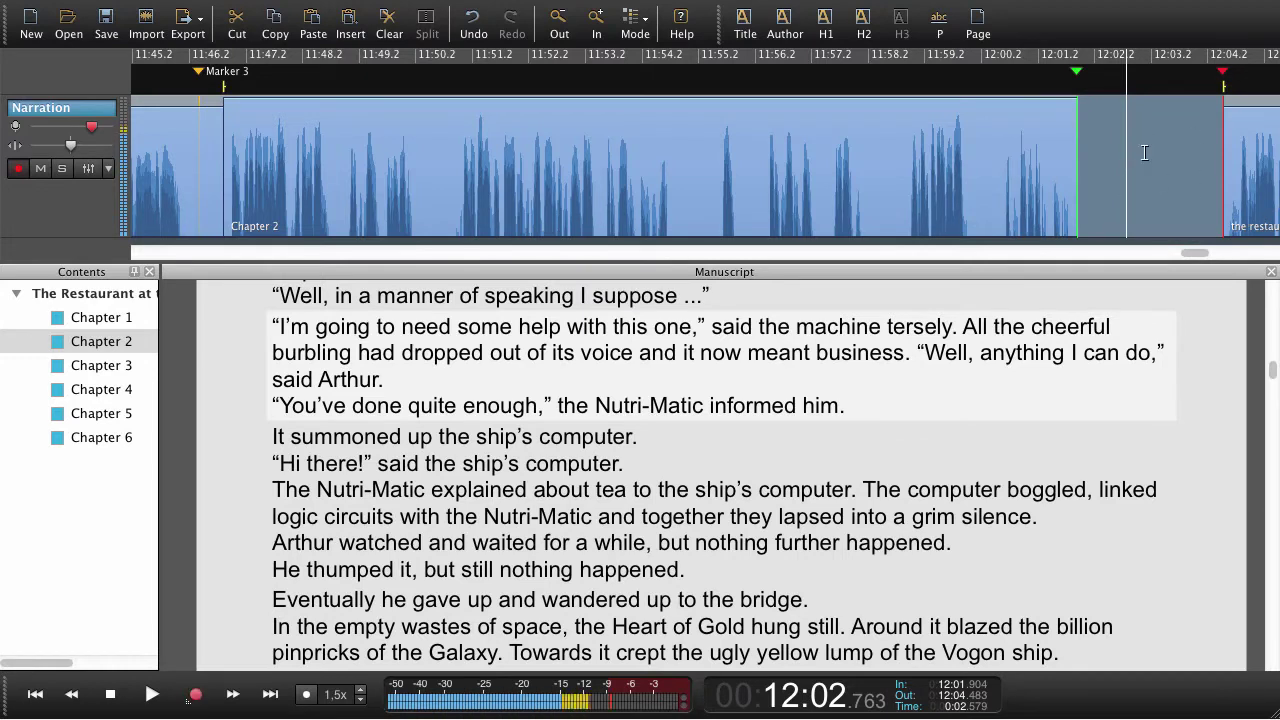
{"action": "right_click", "coordinate": [1145, 152]}
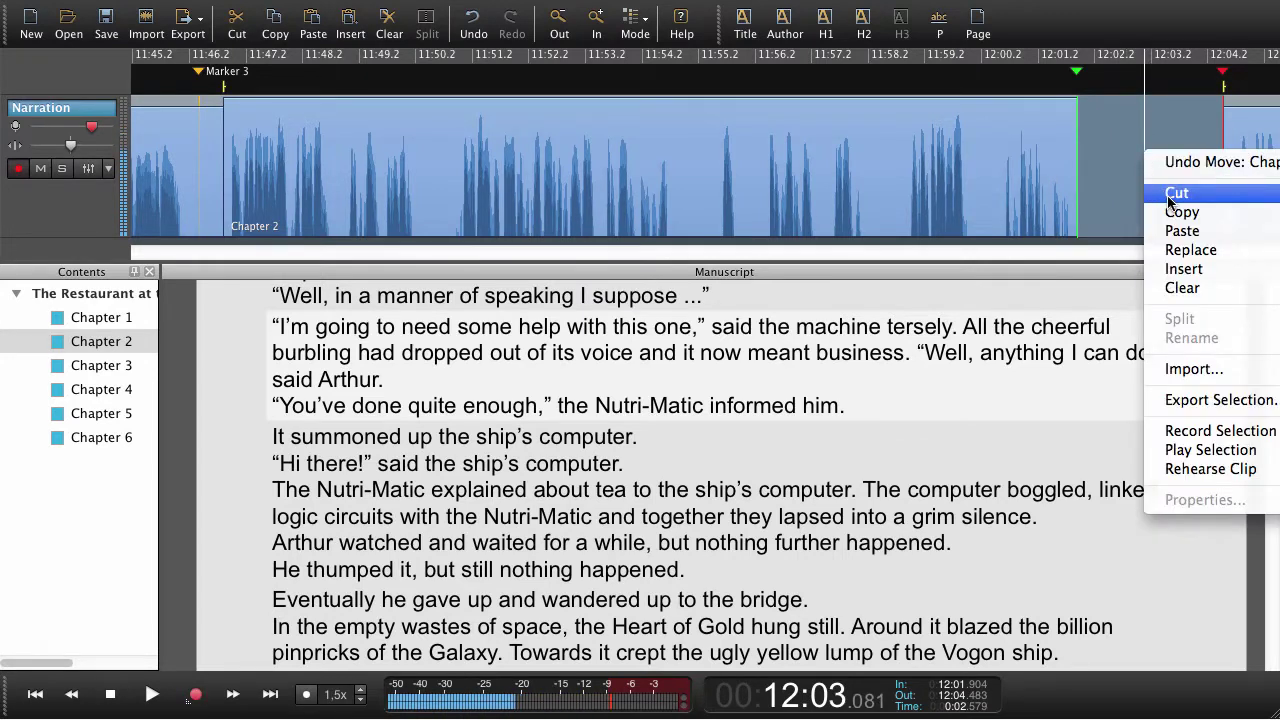
{"action": "left_click", "coordinate": [1176, 193]}
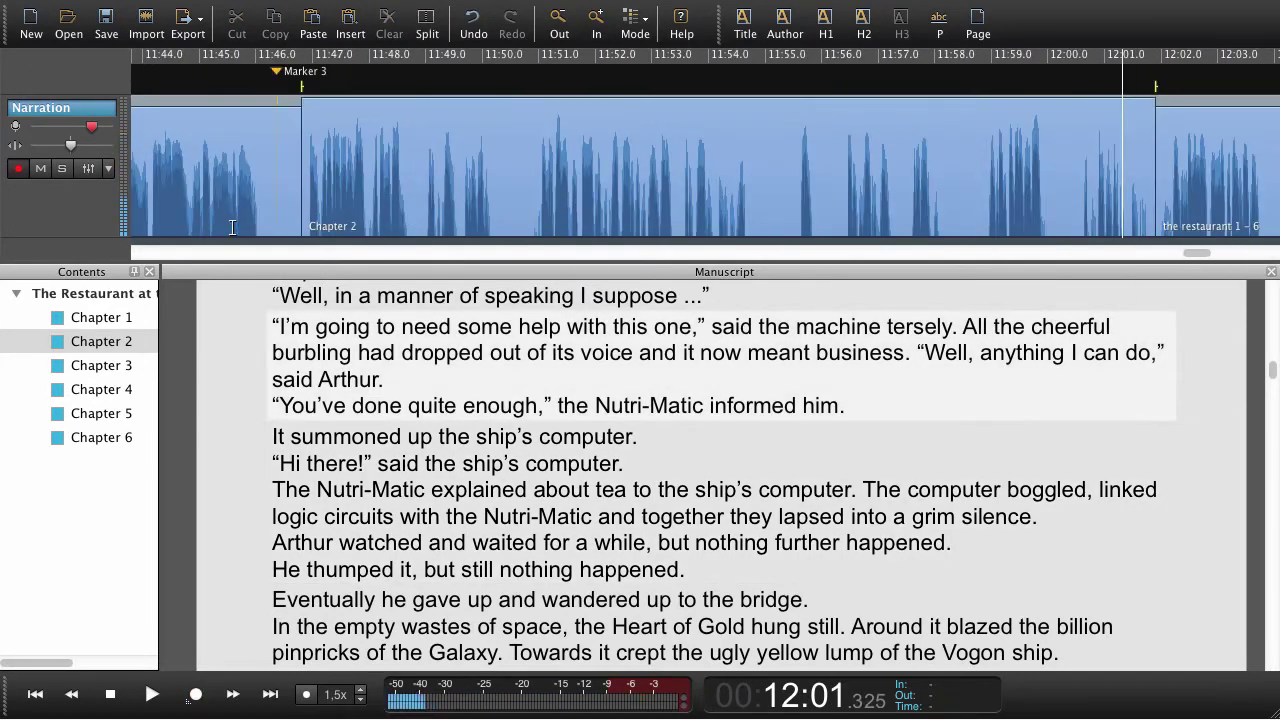
{"action": "left_click", "coordinate": [234, 225]}
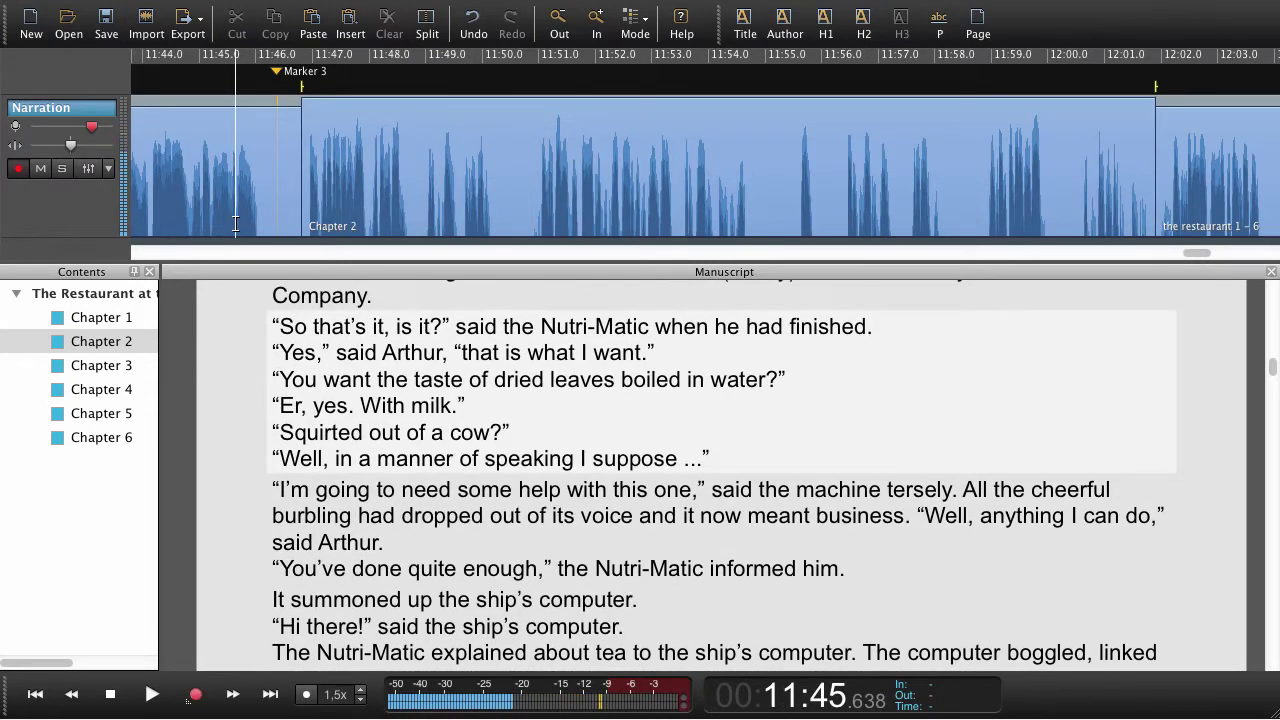
{"action": "key", "text": "space"}
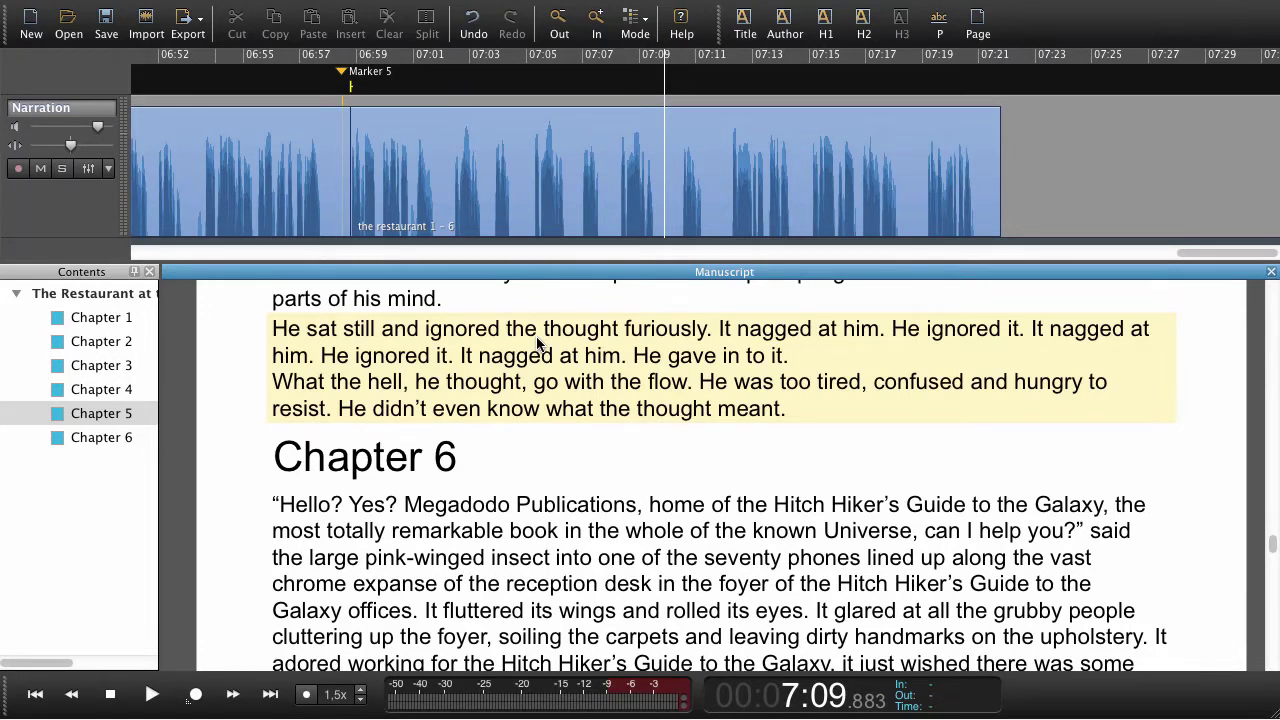
Delete the final Chapter 5 manuscript text from "What the hell, he thought" to "what the thought meant." and leave text editing
{"action": "double_click", "coordinate": [757, 414]}
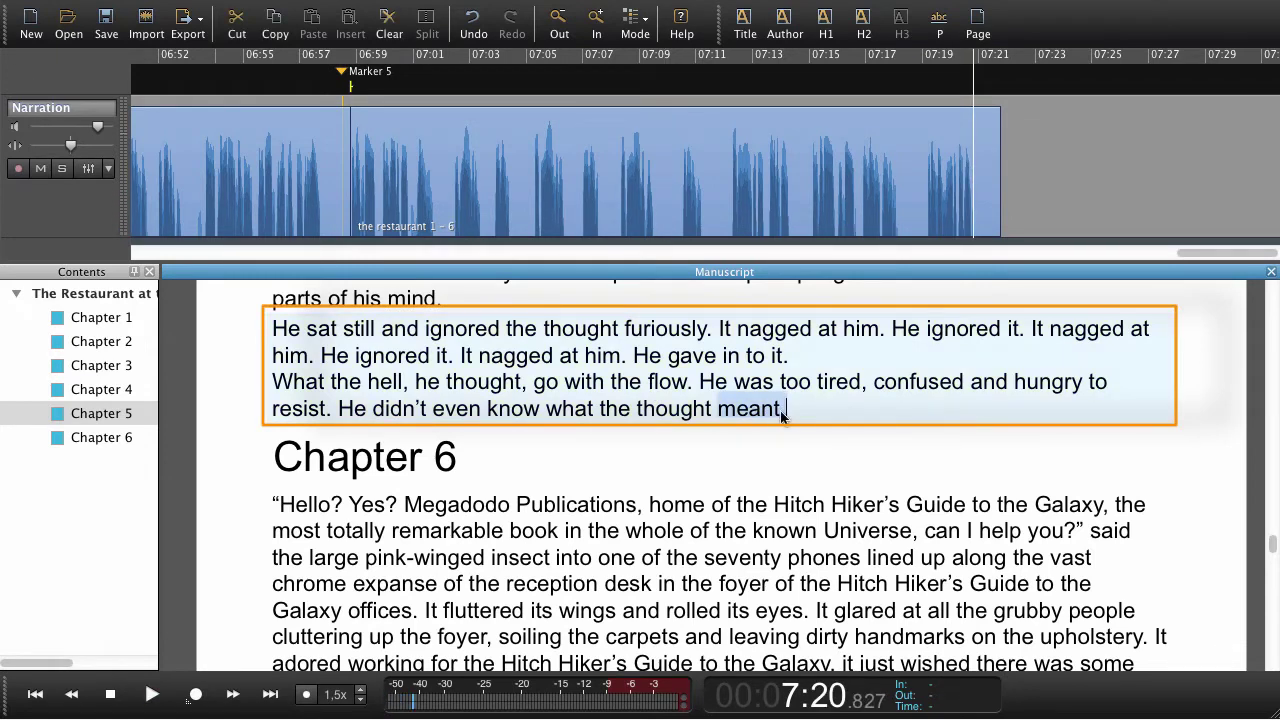
{"action": "left_click", "coordinate": [786, 418]}
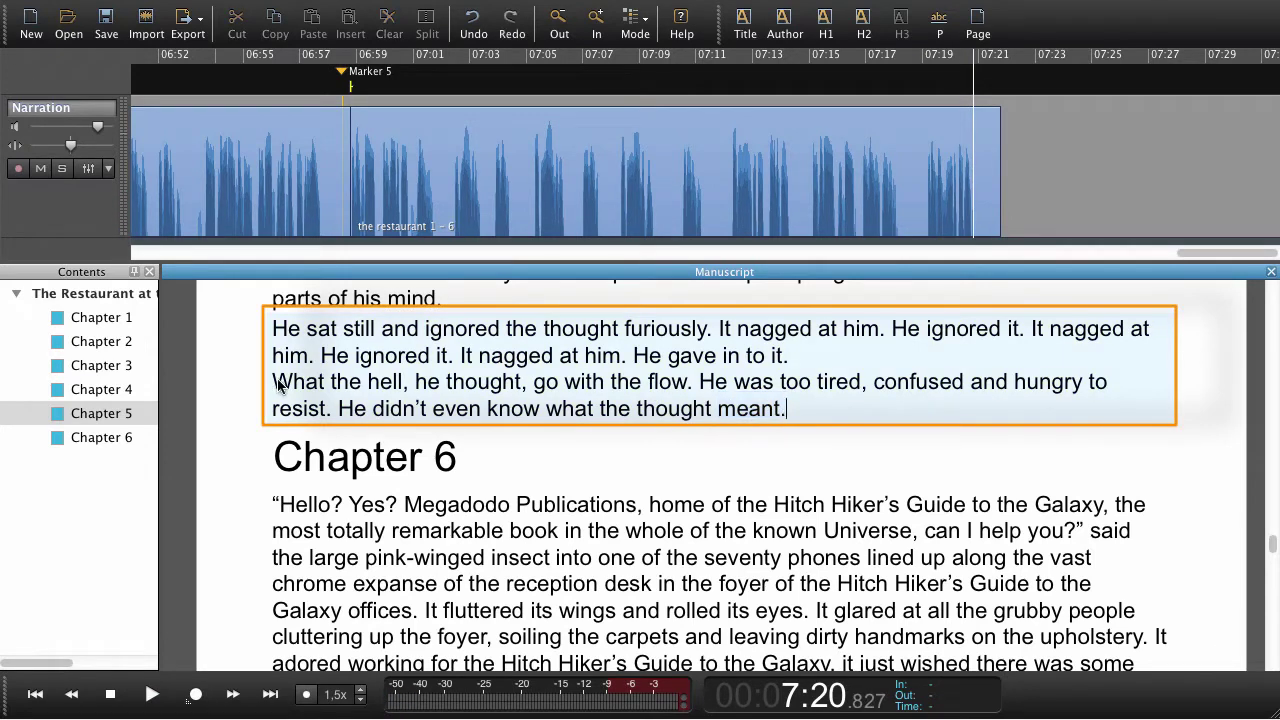
{"action": "left_click_drag", "start_coordinate": [277, 385], "coordinate": [822, 420]}
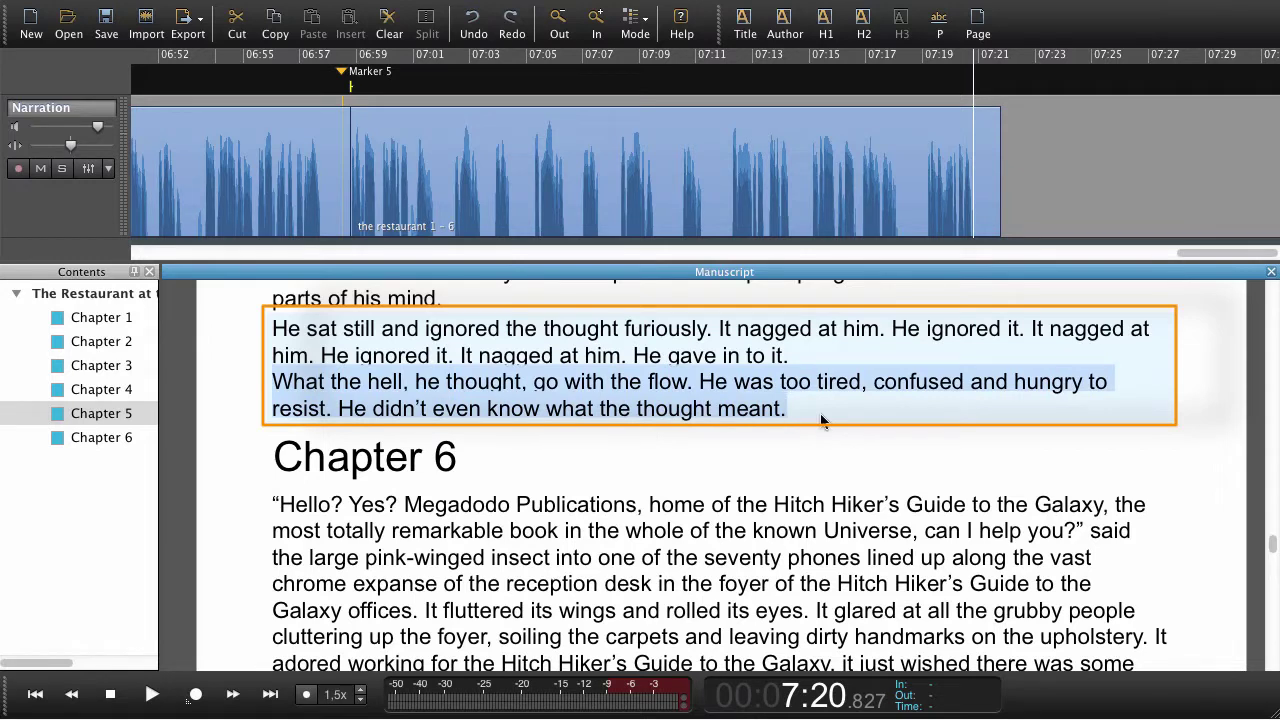
{"action": "key", "text": "BackSpace"}
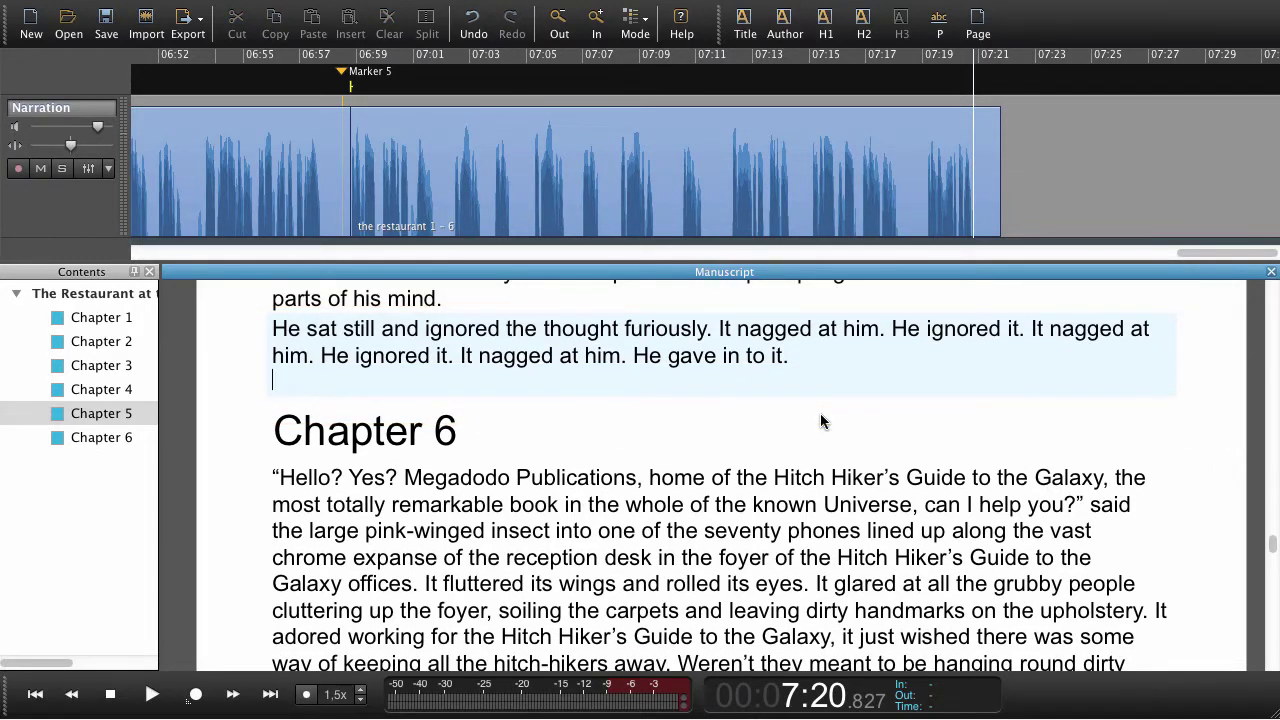
{"action": "key", "text": "Escape"}
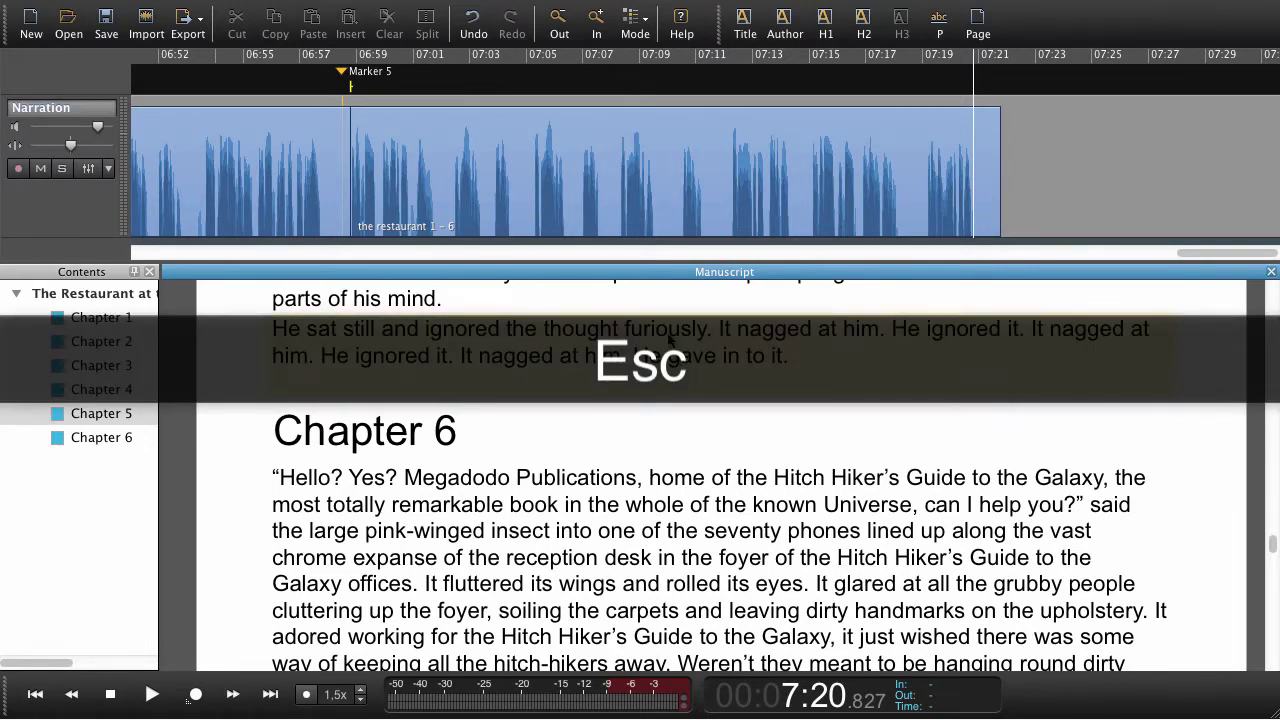
Play Chapter 5's last paragraph to find where the deleted text's audio begins, and split the clip there at about 07:12.26
{"action": "left_click", "coordinate": [538, 343]}
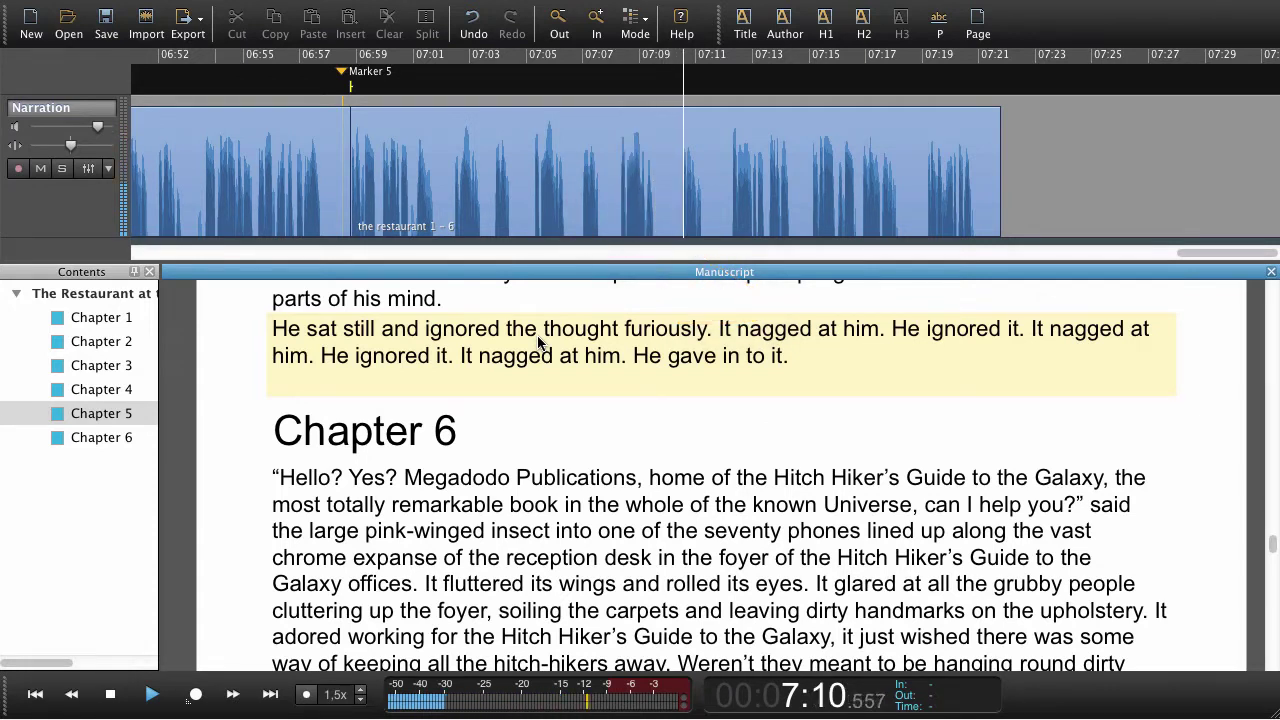
{"action": "key", "text": "space"}
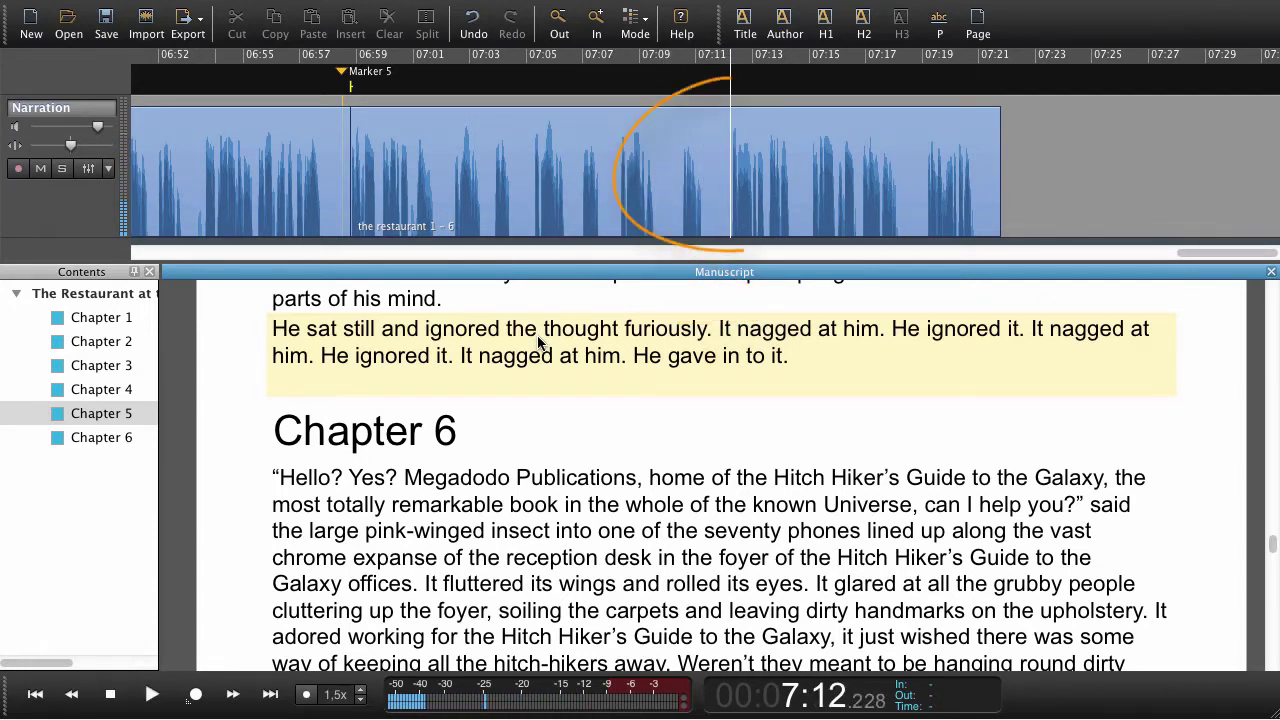
{"action": "key", "text": "Up"}
{"action": "left_click", "coordinate": [753, 227]}
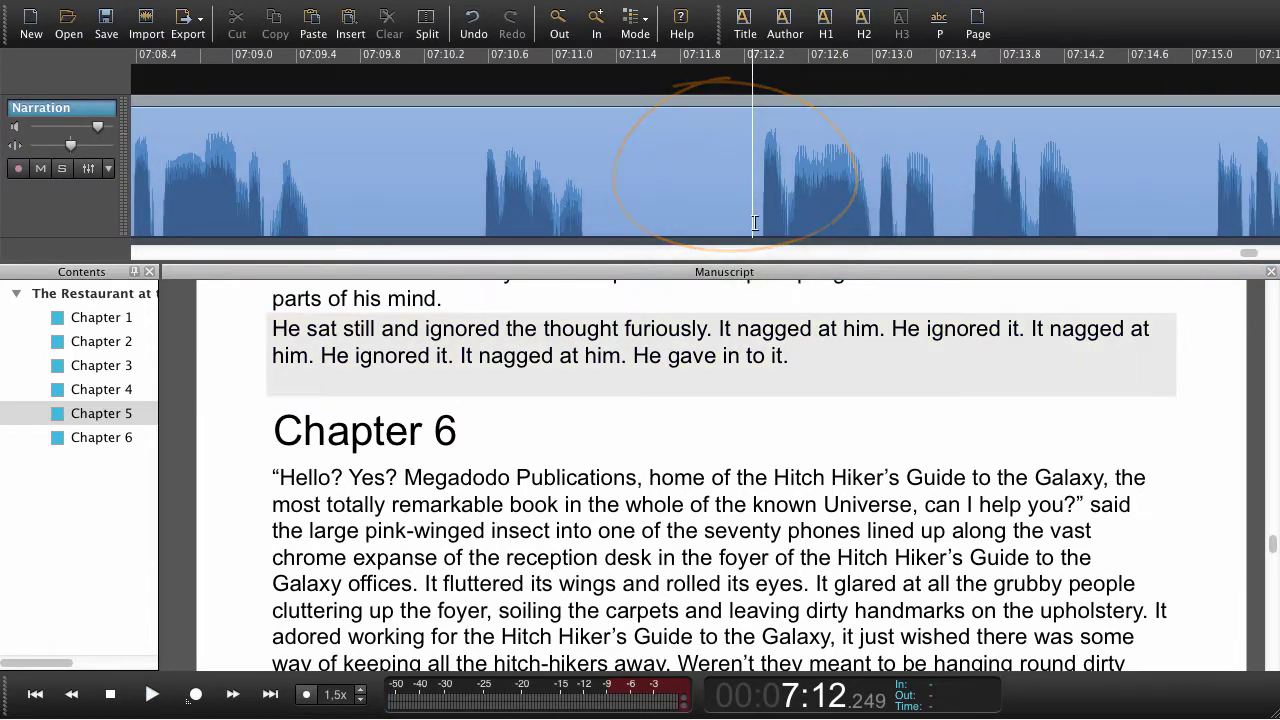
{"action": "right_click", "coordinate": [754, 222]}
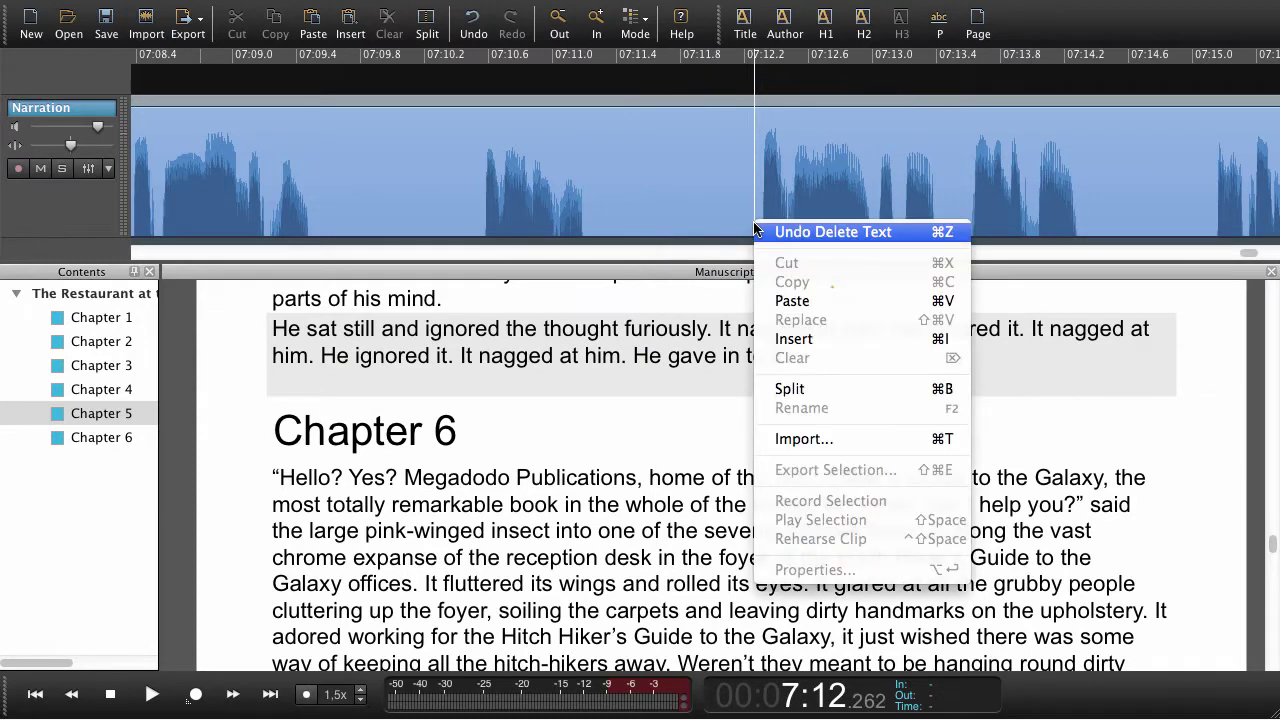
{"action": "left_click", "coordinate": [790, 389]}
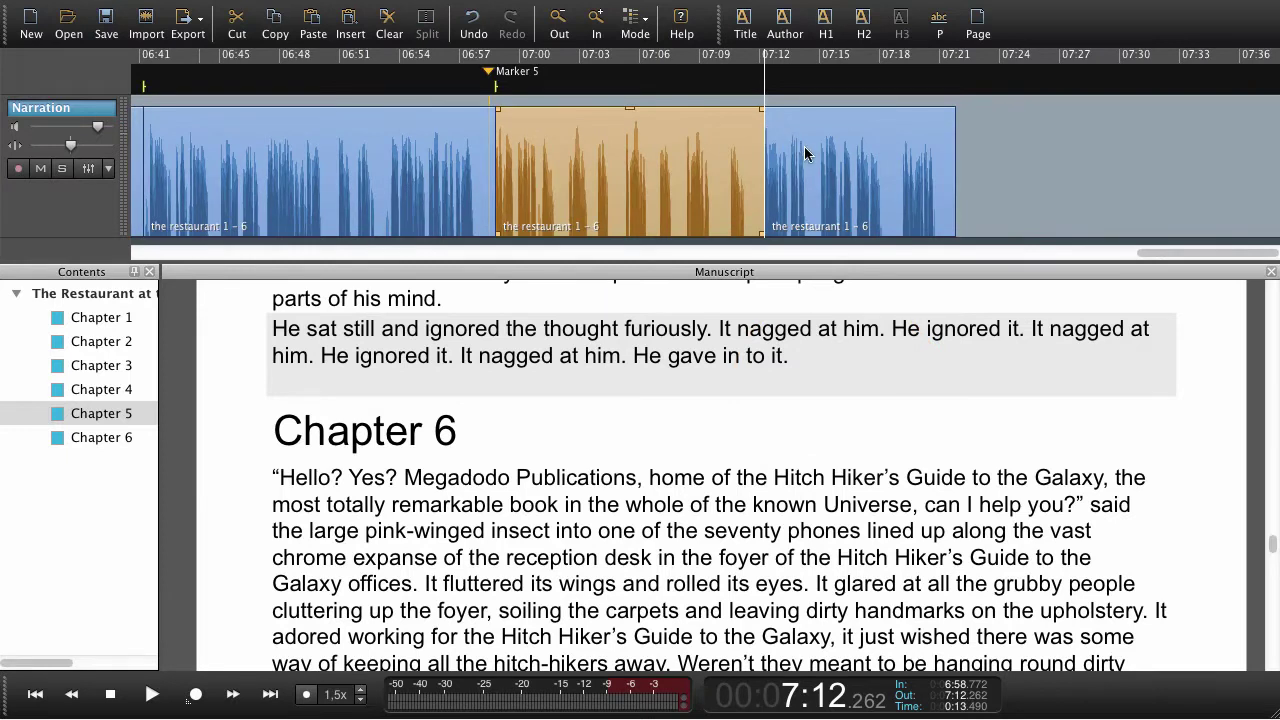
Cut the split-off clip at the end of Chapter 5 and set the timeline mode to All
{"action": "left_click", "coordinate": [804, 146]}
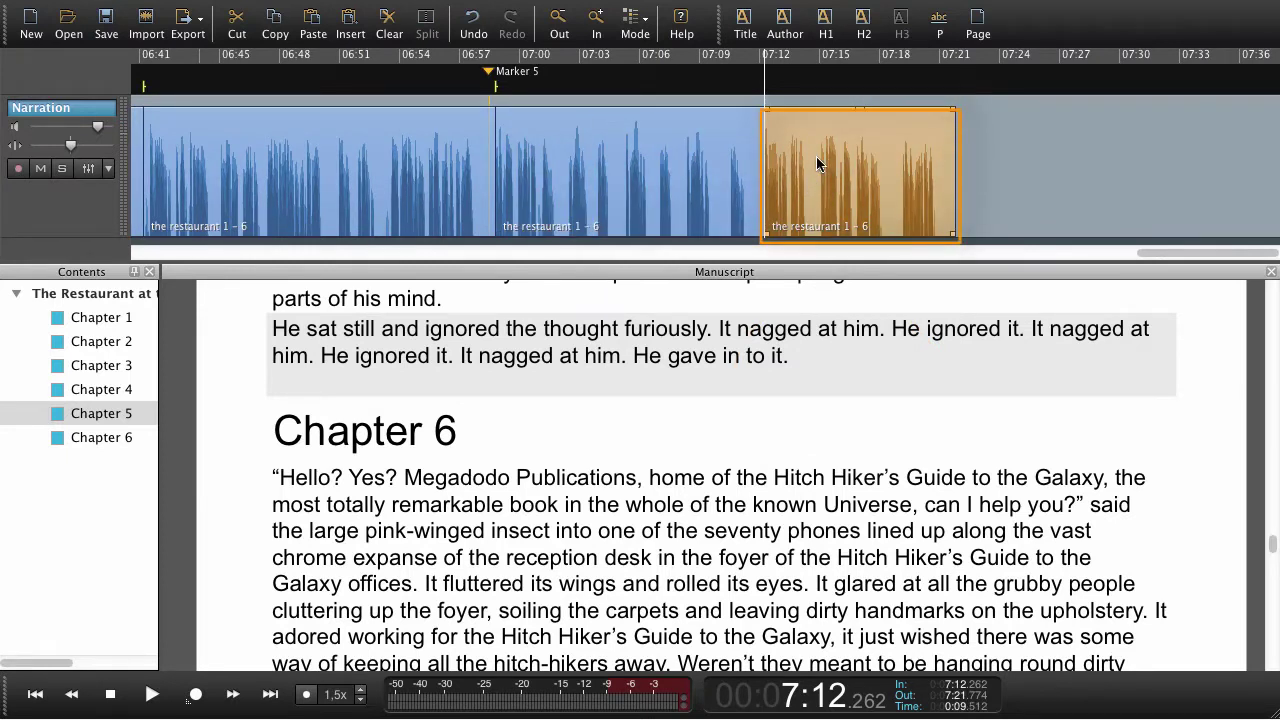
{"action": "right_click", "coordinate": [816, 156]}
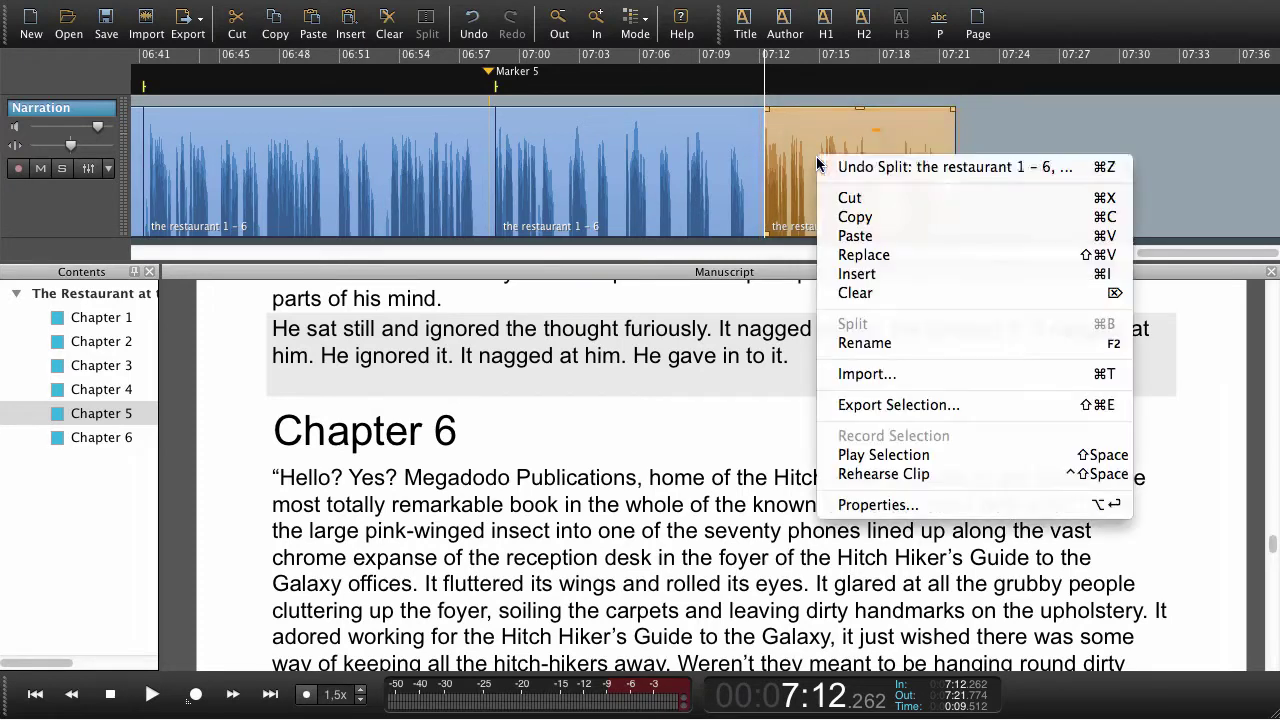
{"action": "left_click", "coordinate": [838, 197]}
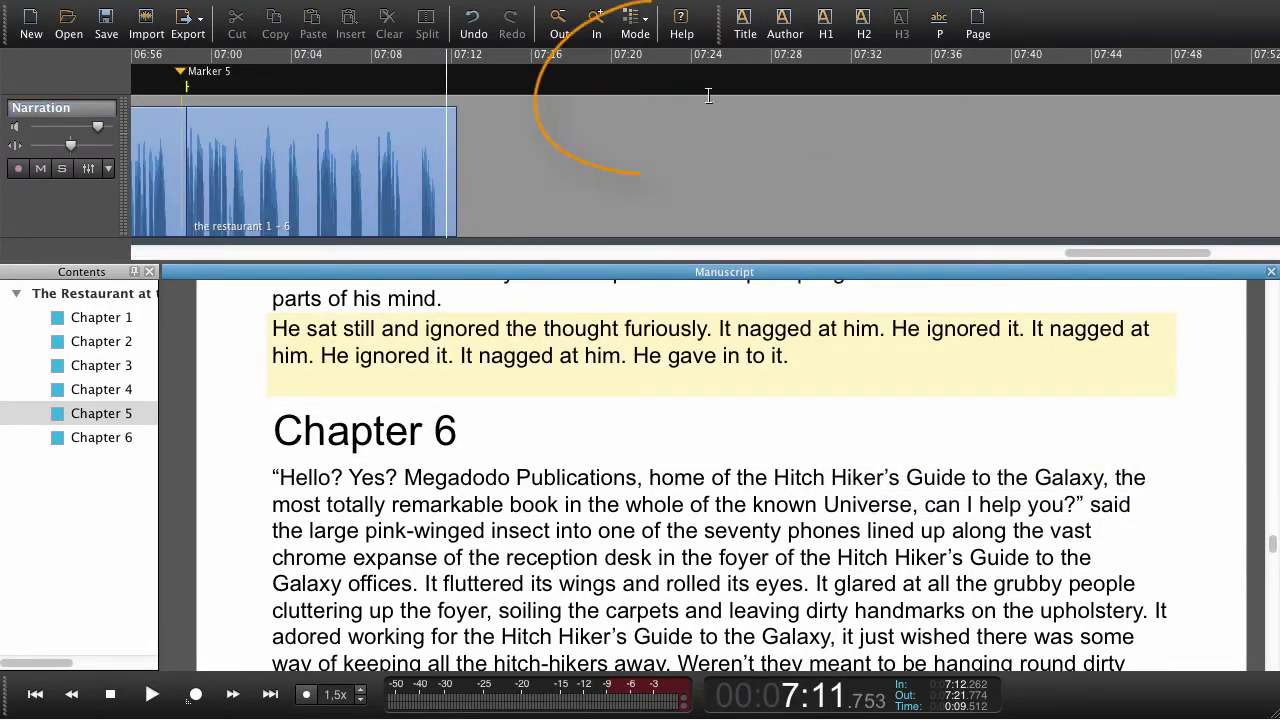
{"action": "left_click", "coordinate": [635, 25]}
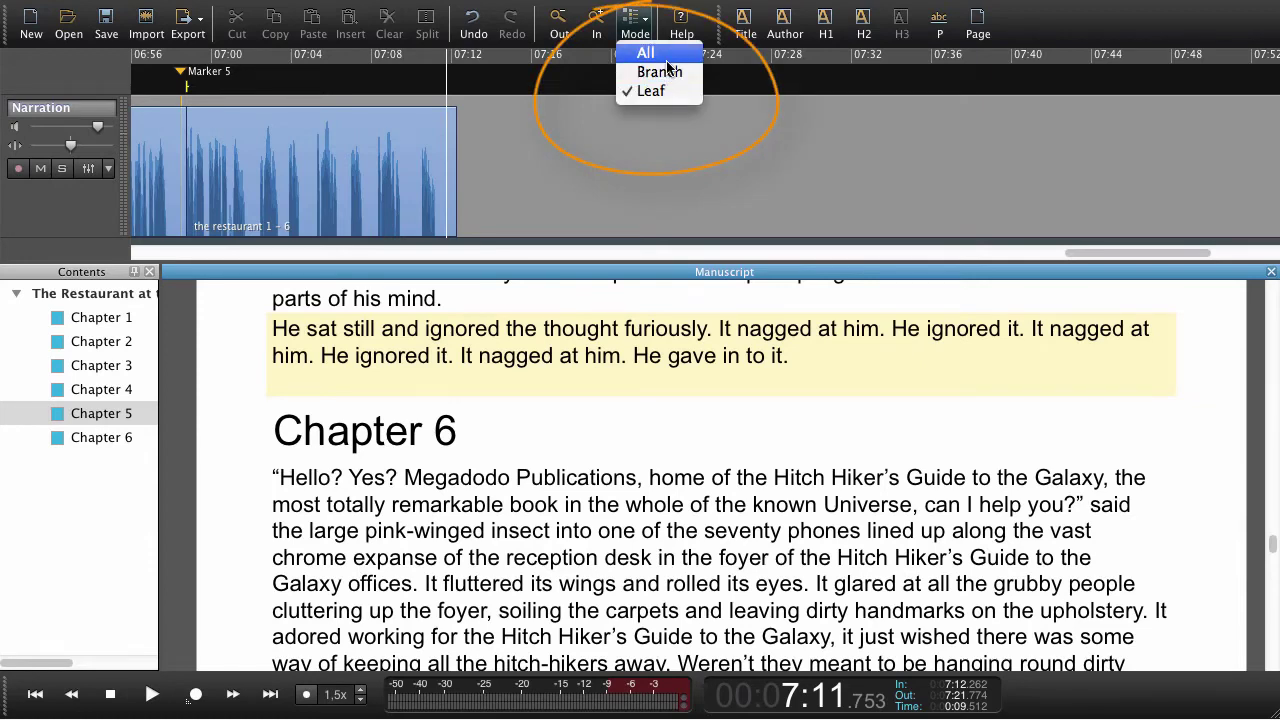
{"action": "left_click", "coordinate": [660, 56]}
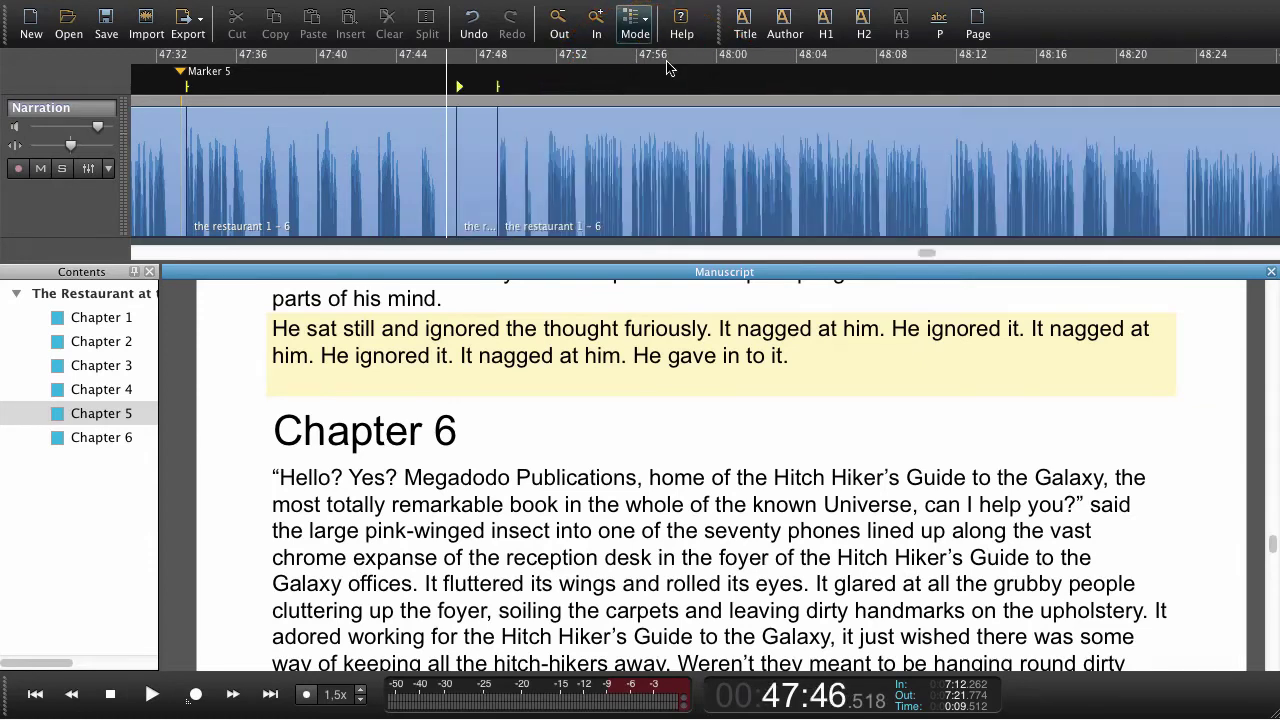